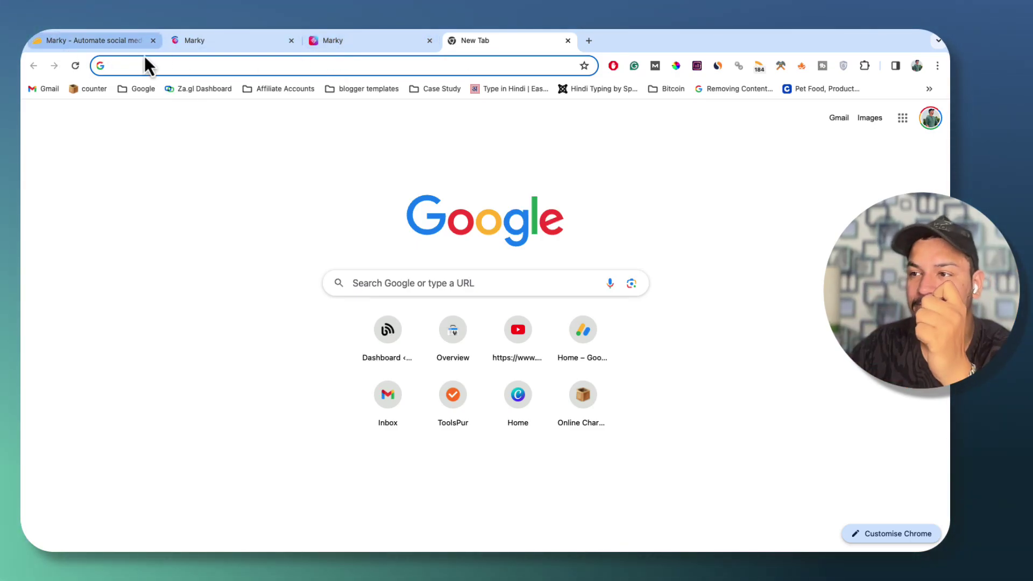
Switch to the mymarky.ai landing page and scroll down past the integrations section
click(240, 40)
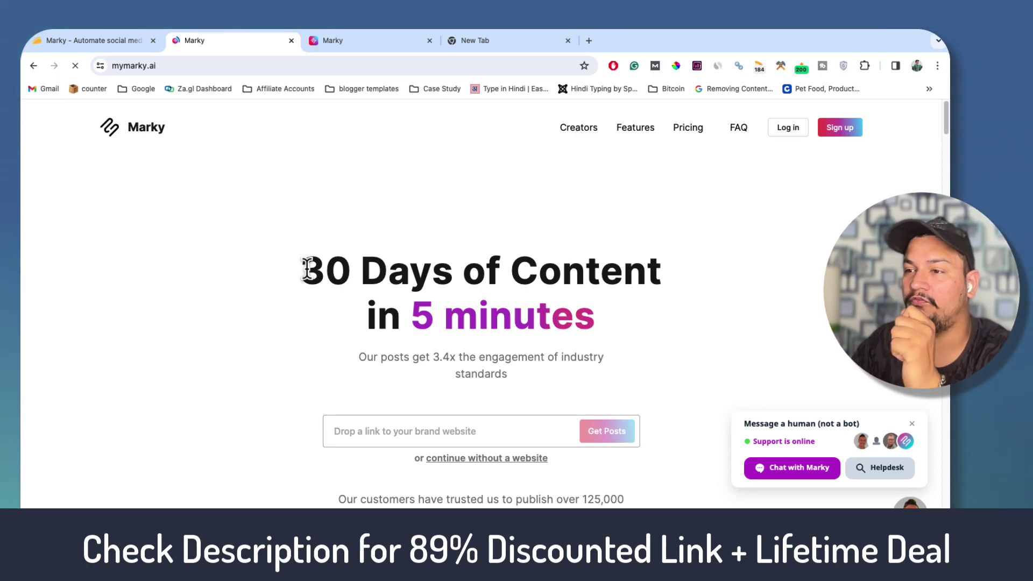
scroll(295, 293, down, 5)
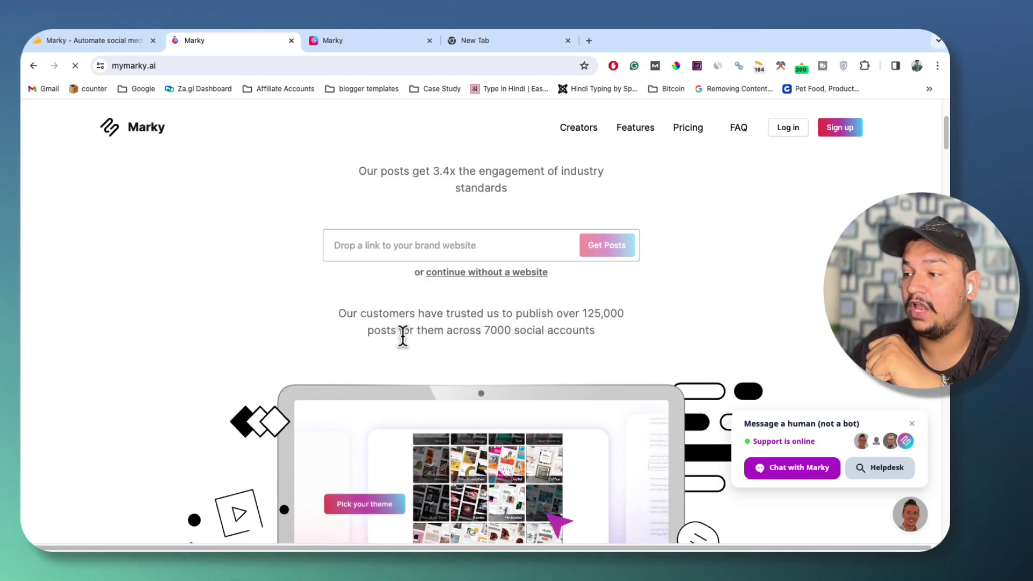
scroll(431, 333, down, 5)
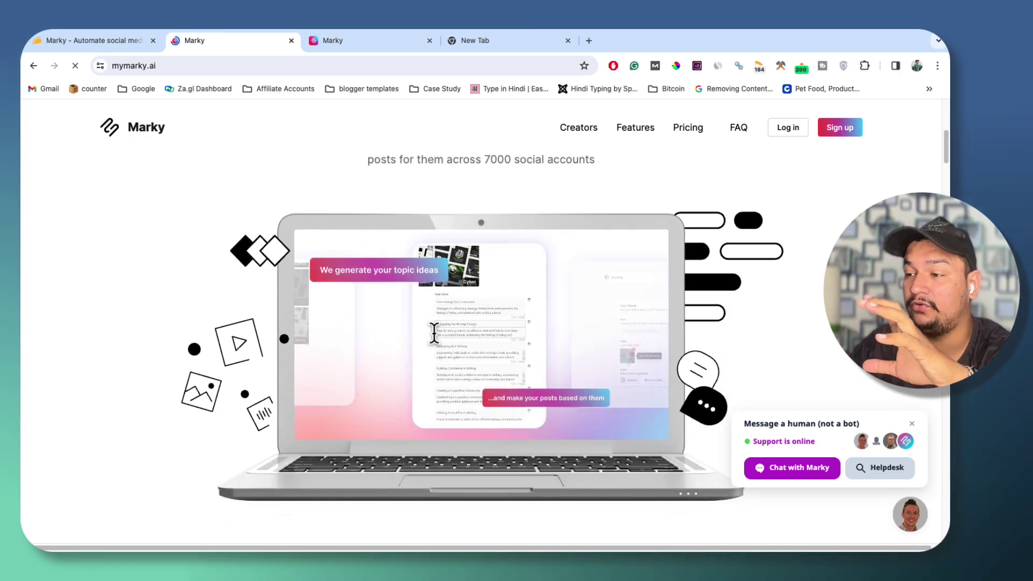
scroll(436, 335, down, 5)
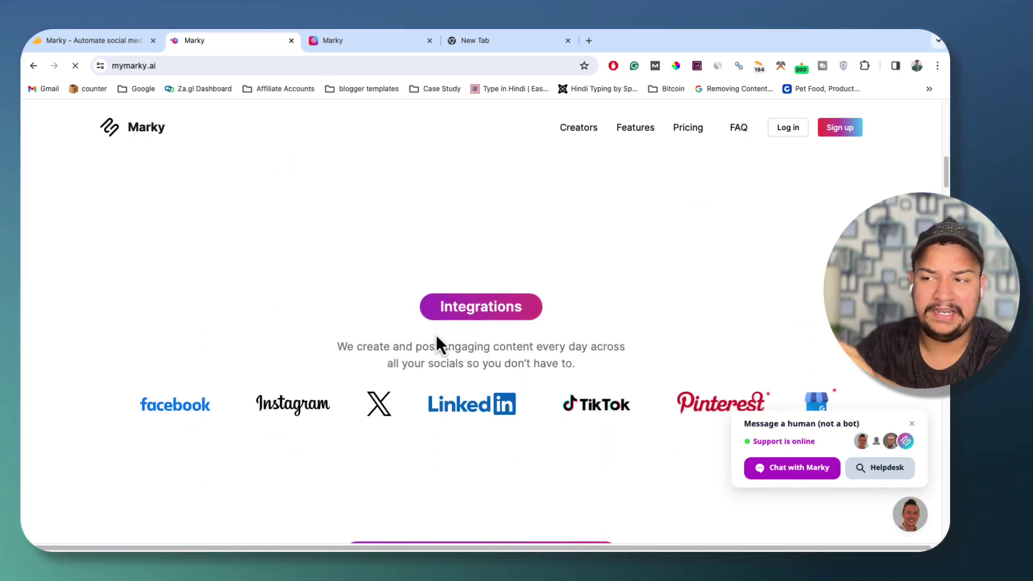
scroll(390, 335, down, 2)
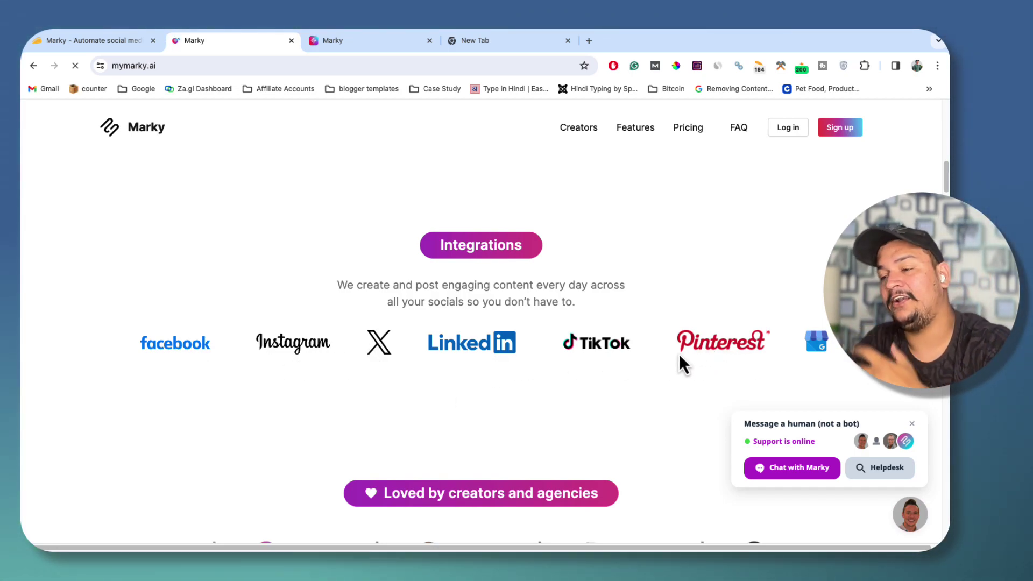
scroll(550, 335, down, 2)
scroll(550, 347, down, 5)
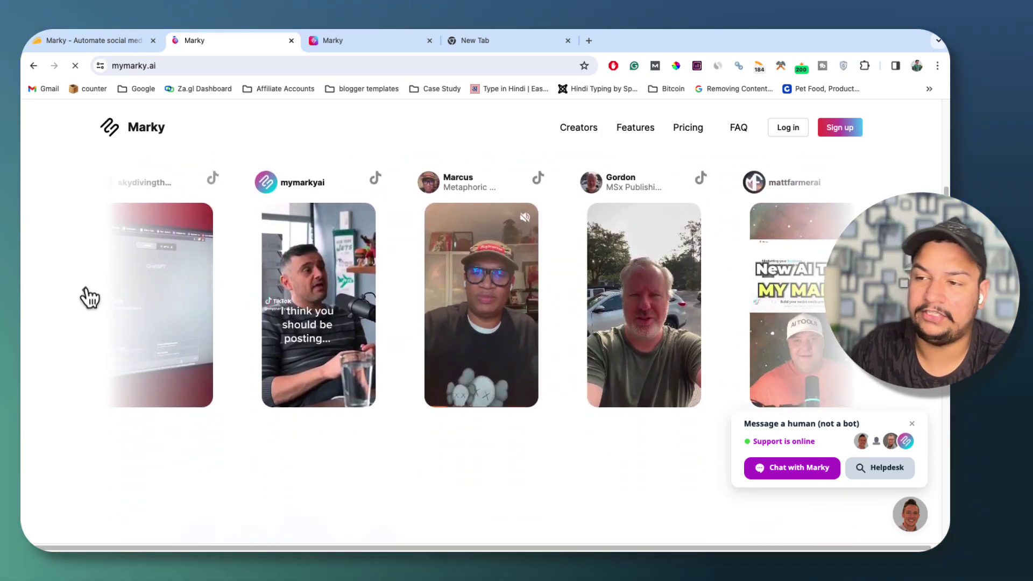
Move the creator video carousel back twice, then scroll on to How it works
click(84, 294)
click(86, 295)
scroll(305, 421, down, 6)
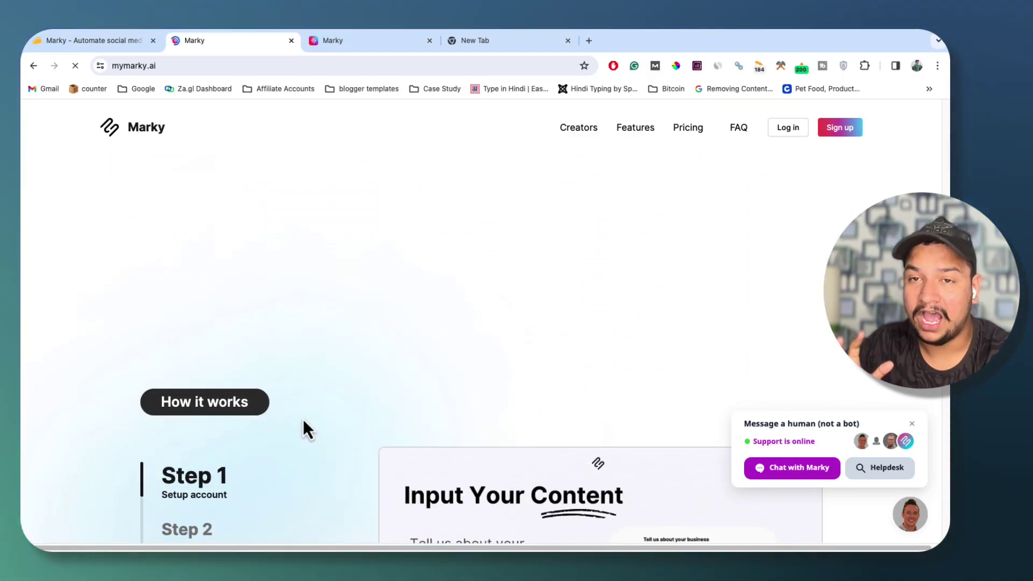
Walk through How it works Steps 2–5, from Customize your branding to Grow your business
scroll(302, 418, down, 4)
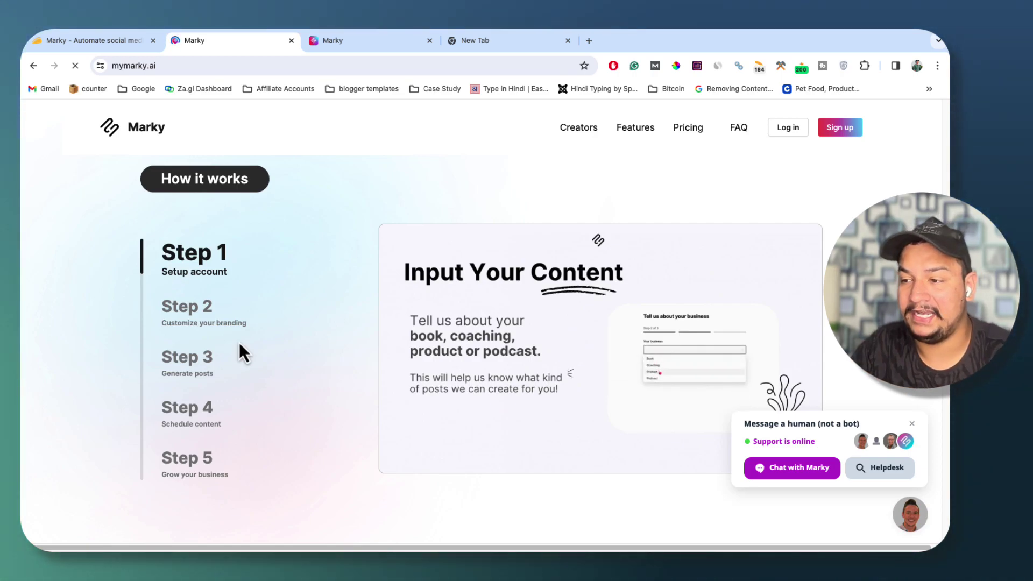
click(215, 321)
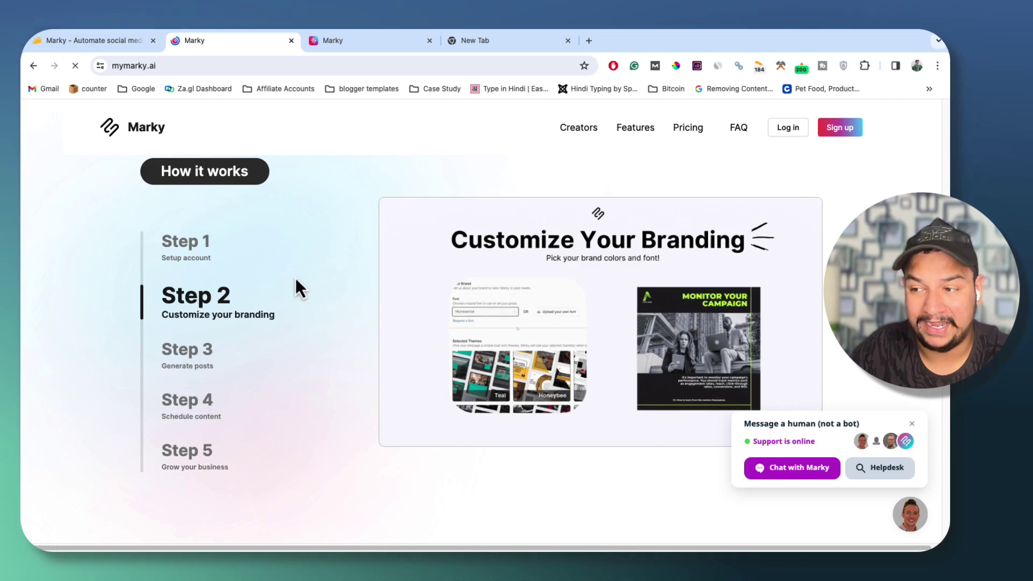
click(200, 365)
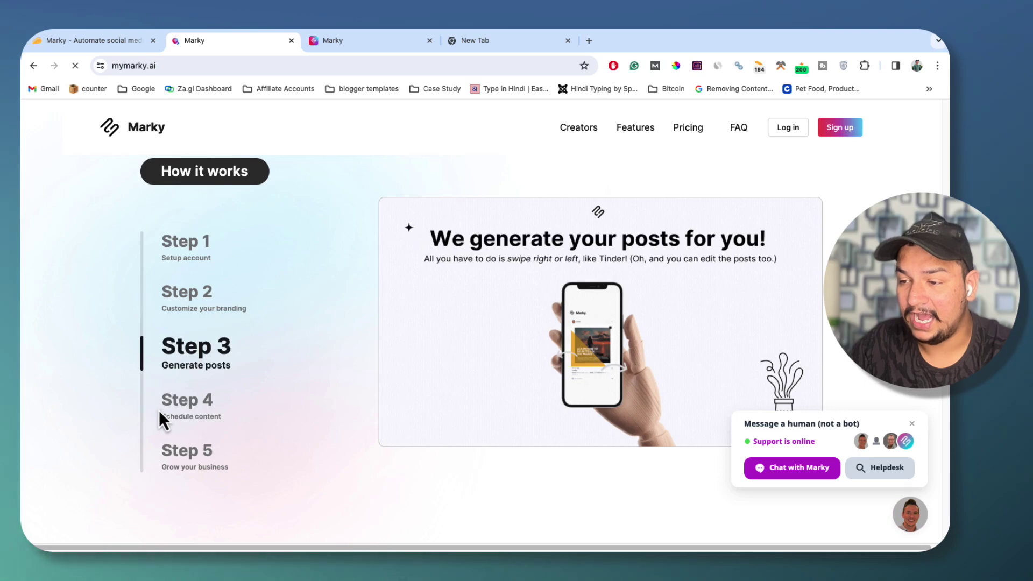
click(184, 404)
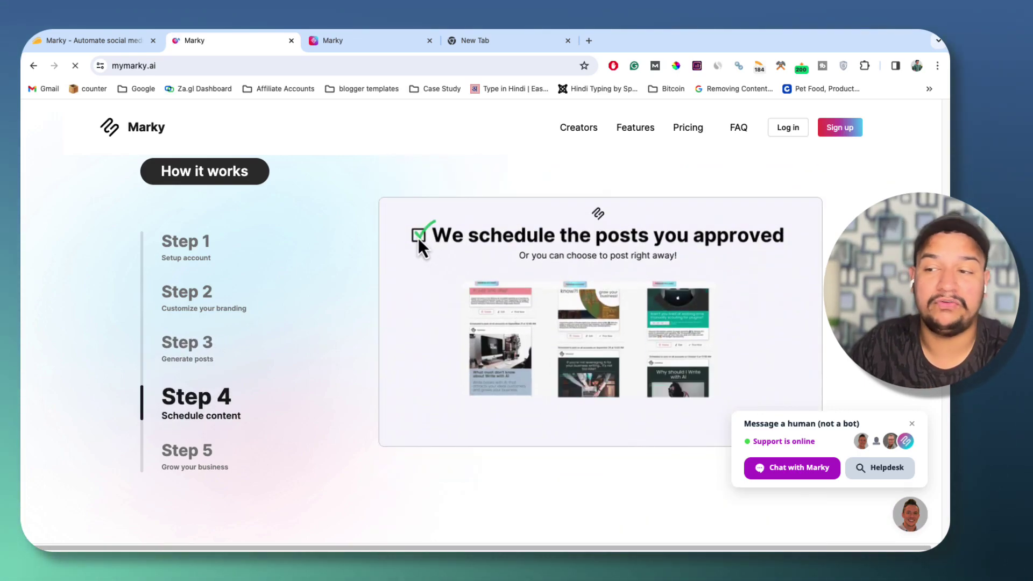
click(184, 462)
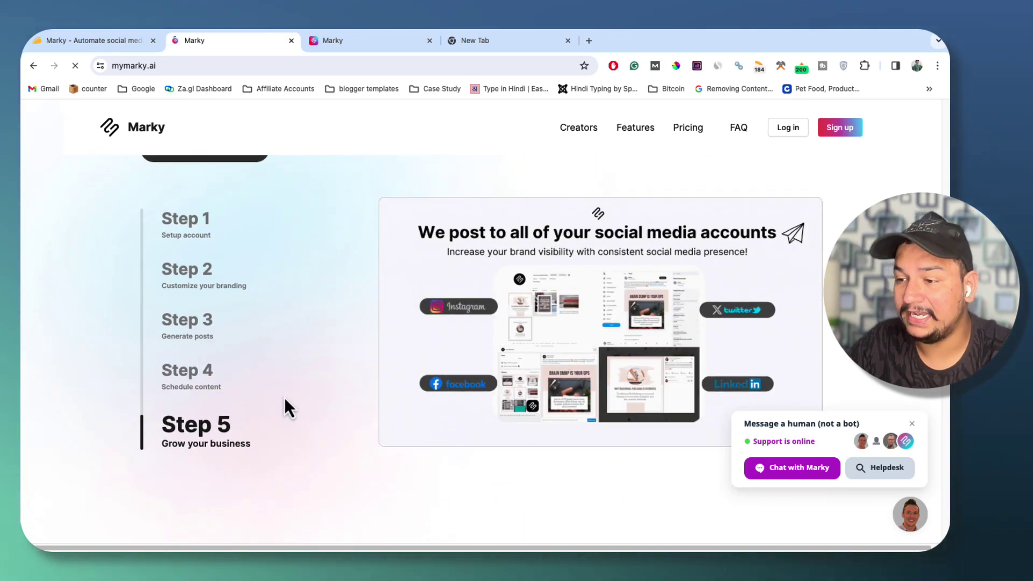
scroll(294, 404, down, 10)
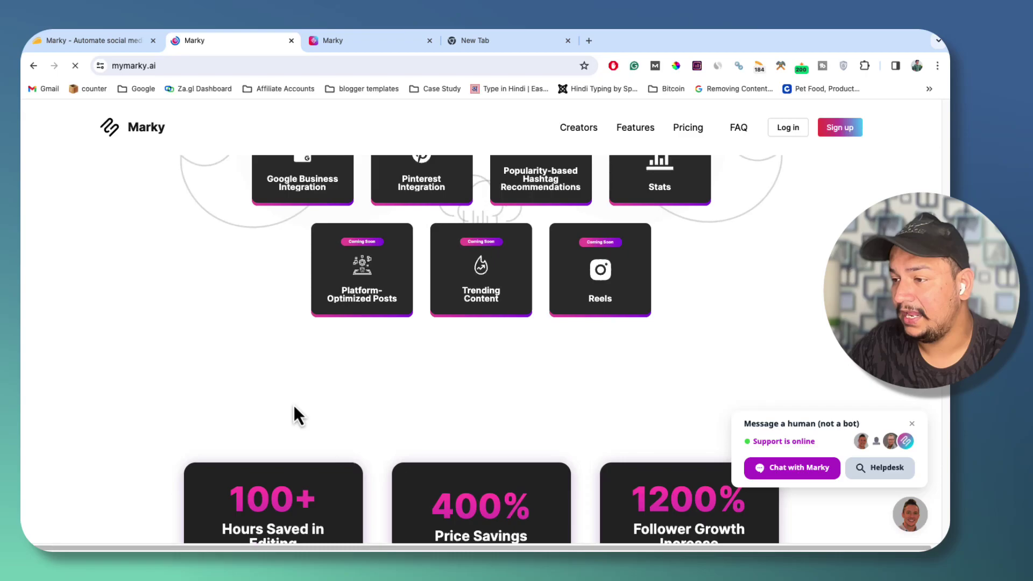
Scroll back and forth over the Marky pricing plans
scroll(293, 405, up, 4)
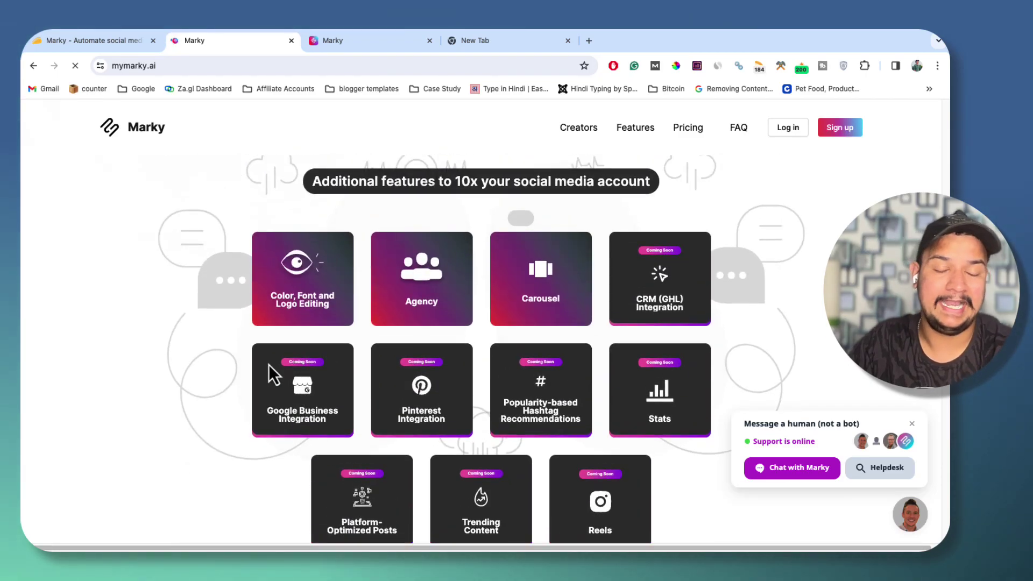
scroll(261, 383, down, 20)
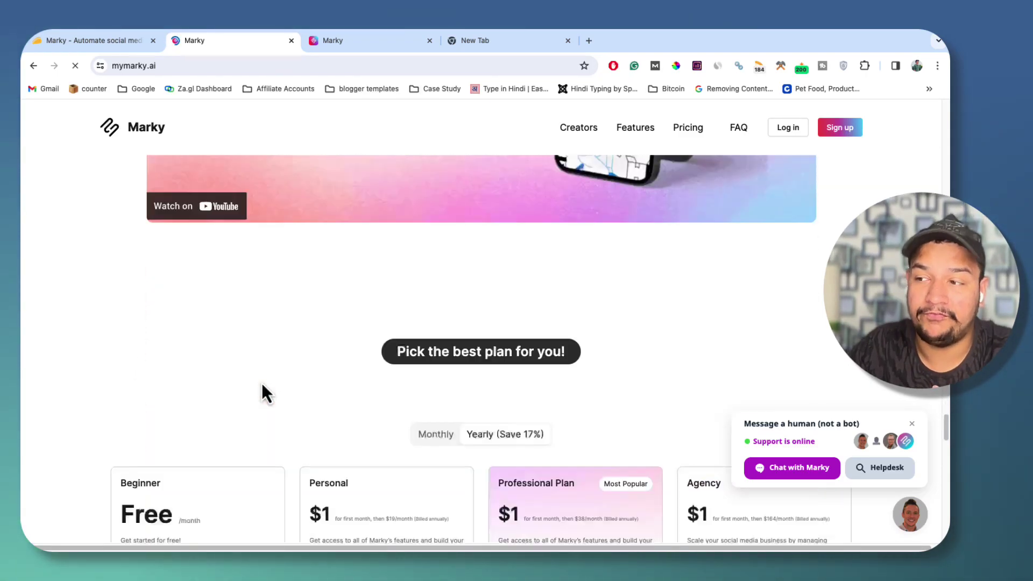
scroll(260, 384, up, 9)
scroll(260, 384, down, 9)
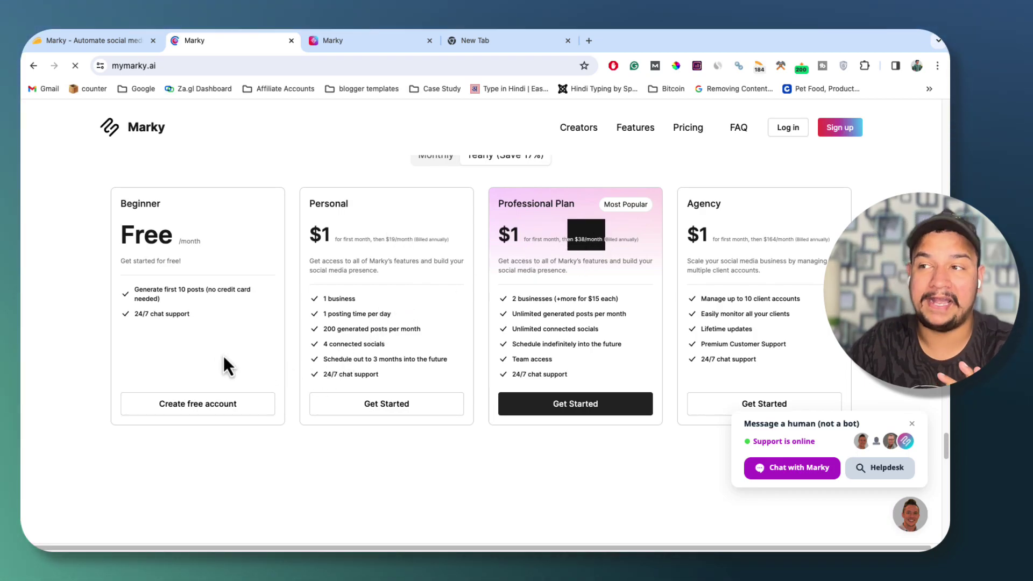
Close the mymarky.ai tab and switch to the AppSumo Marky deal page
click(289, 41)
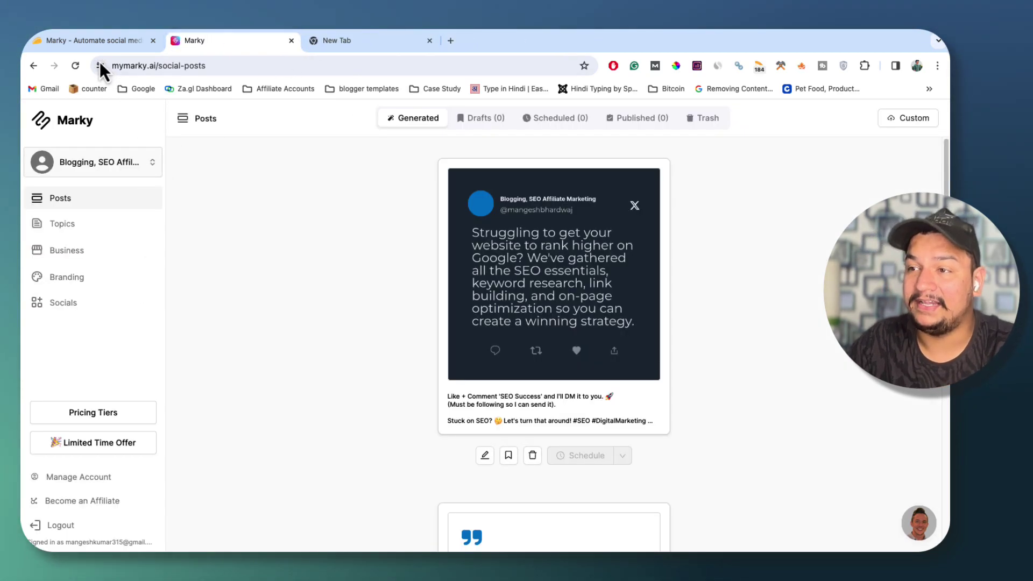
click(86, 40)
scroll(329, 225, up, 2)
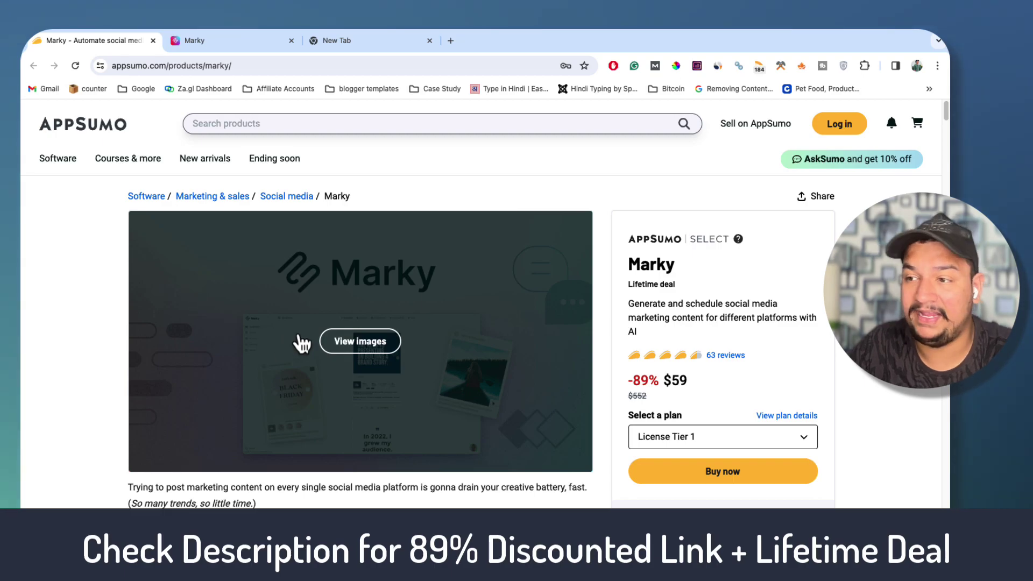
Highlight the deal's one-line description, the $59 price and the 89% discount
scroll(499, 292, down, 1)
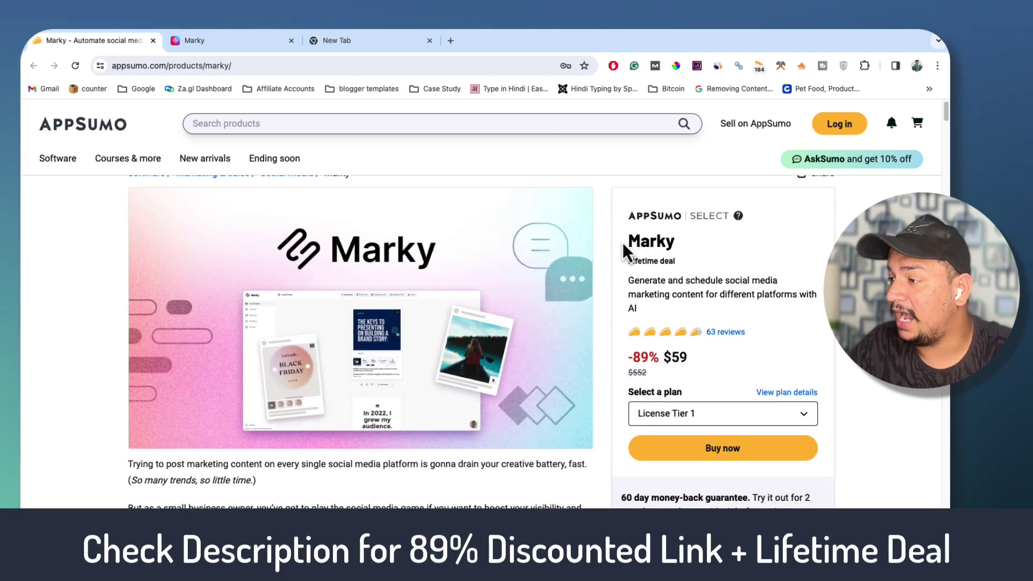
click(685, 273)
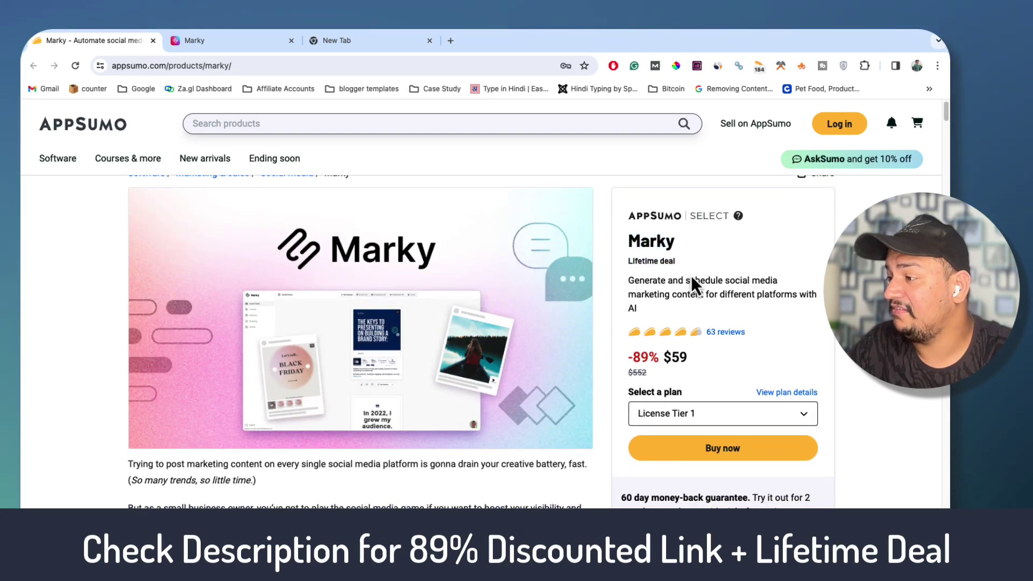
drag(629, 280, 636, 293)
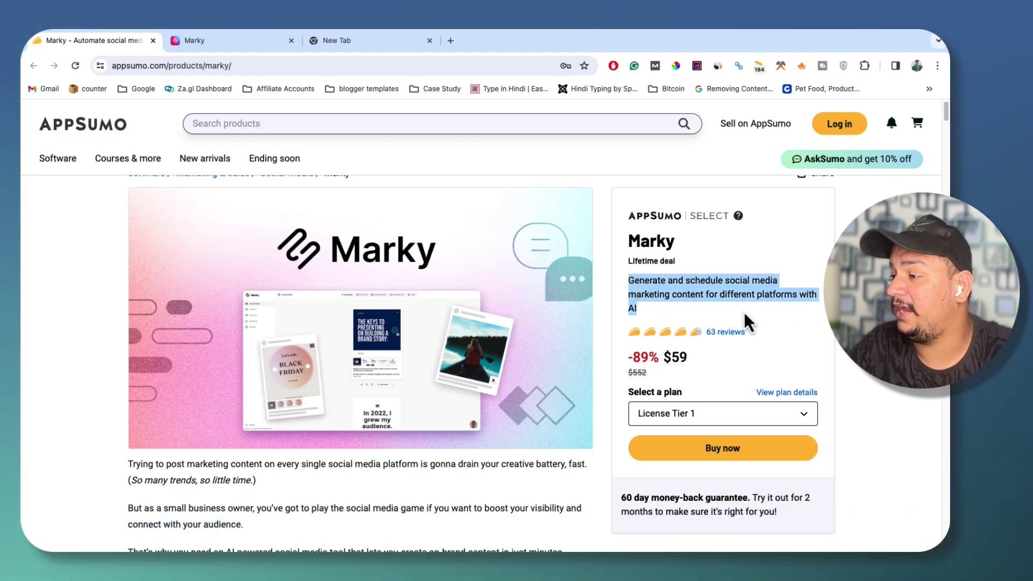
scroll(731, 306, down, 1)
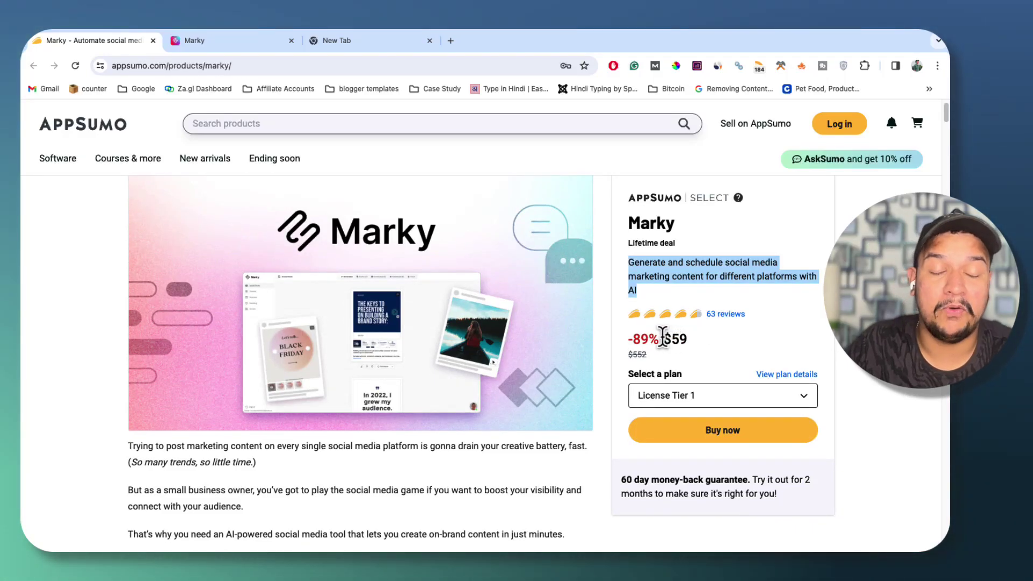
drag(661, 338, 689, 344)
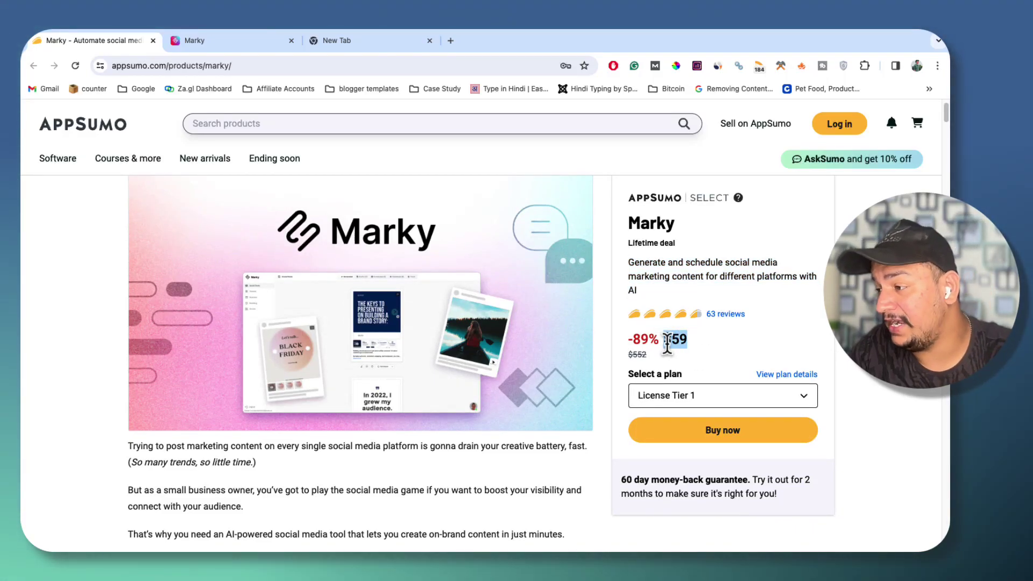
drag(628, 375, 646, 377)
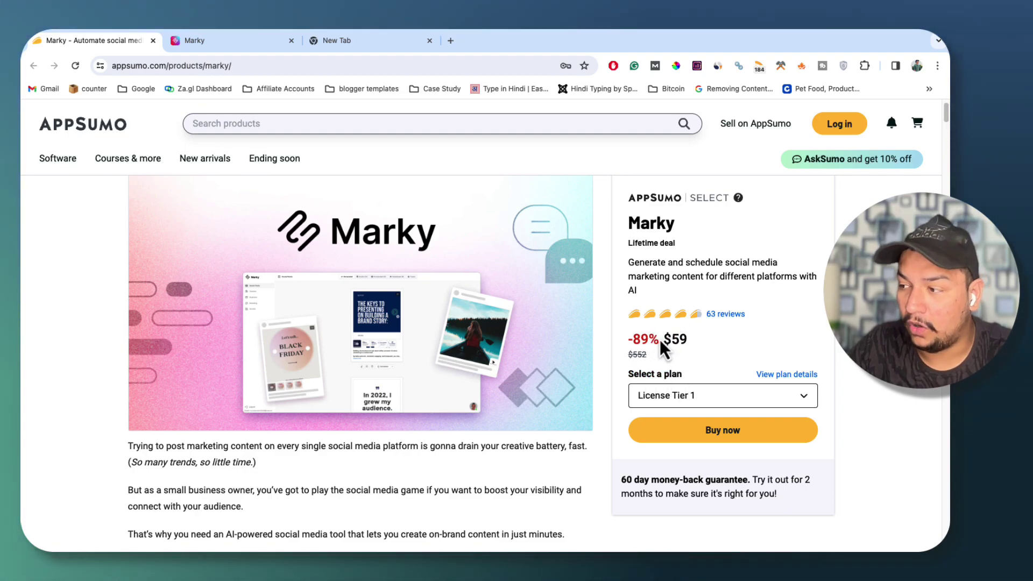
drag(660, 342, 630, 336)
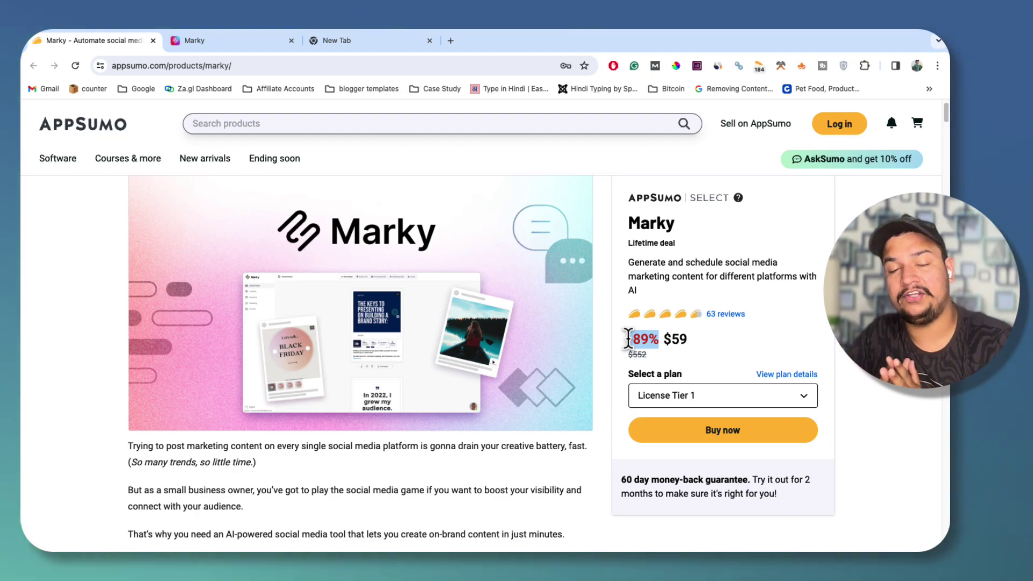
Scroll to the TL;DR section and highlight its benefit lines
scroll(290, 430, down, 4)
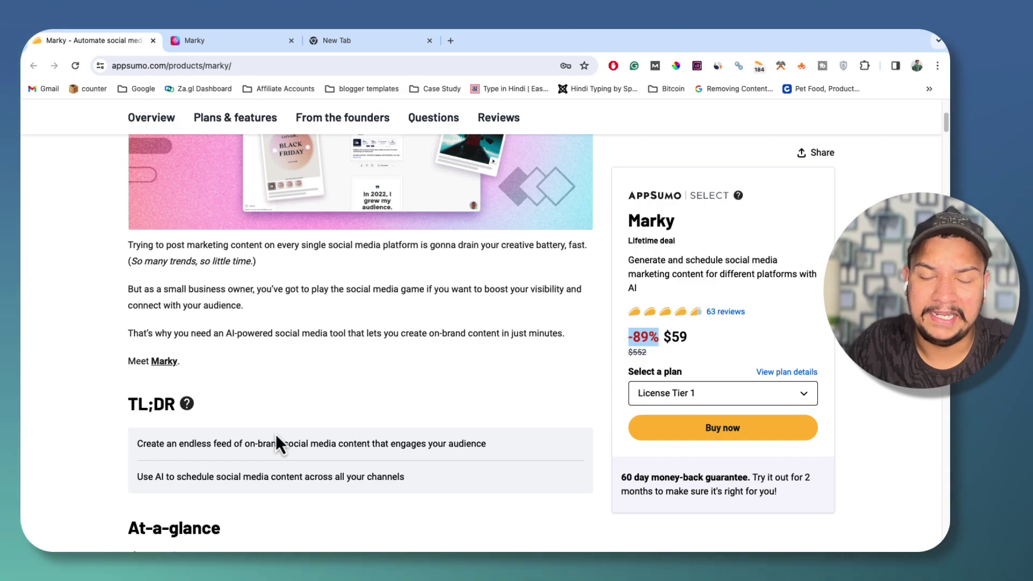
scroll(277, 436, down, 2)
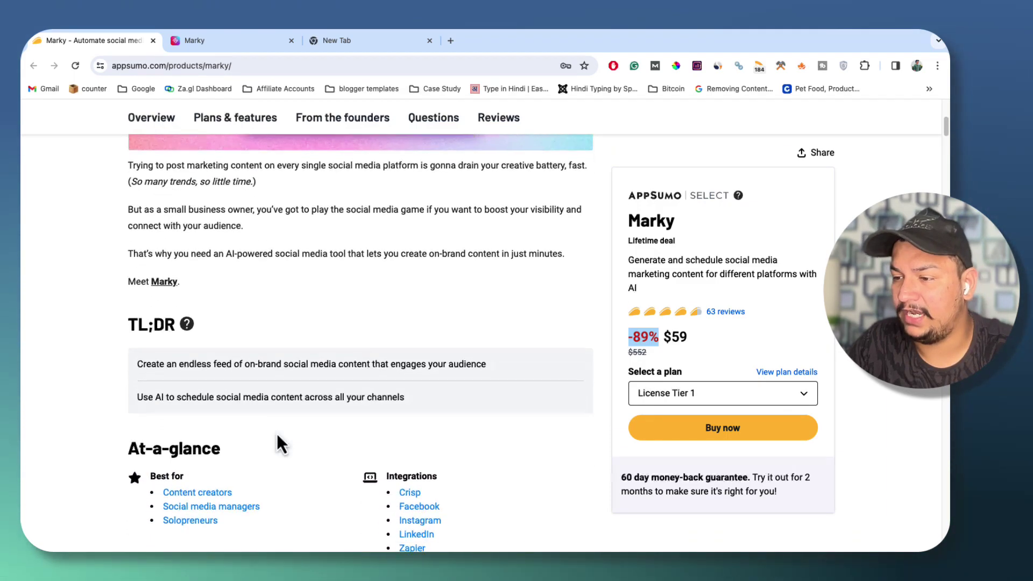
drag(136, 340, 221, 357)
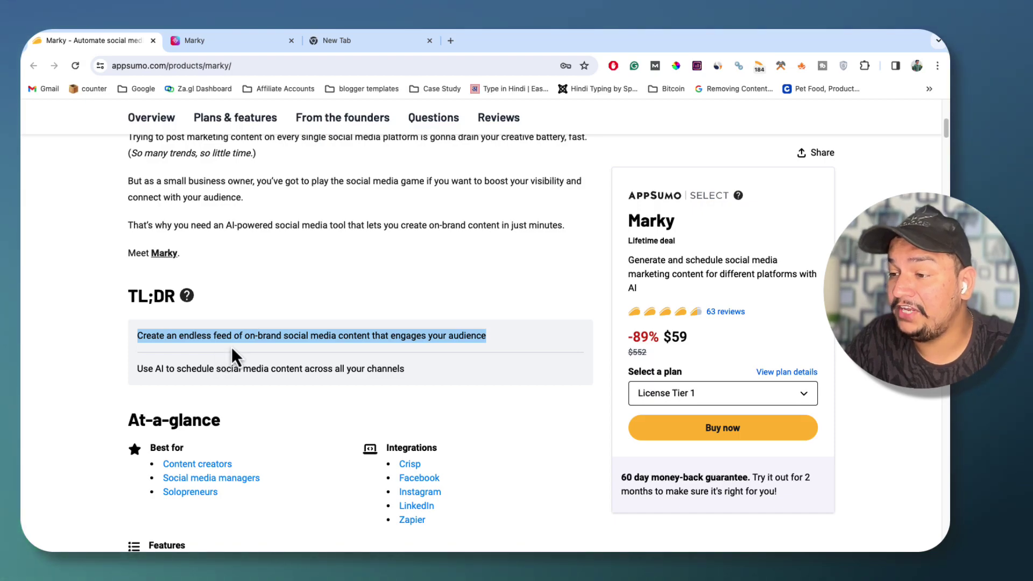
drag(274, 355, 465, 356)
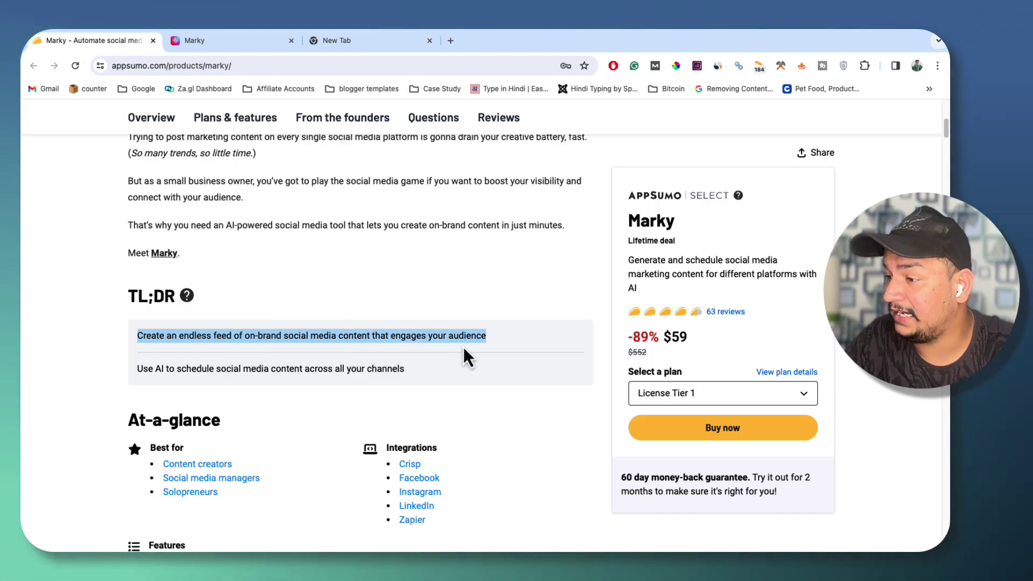
scroll(156, 357, down, 1)
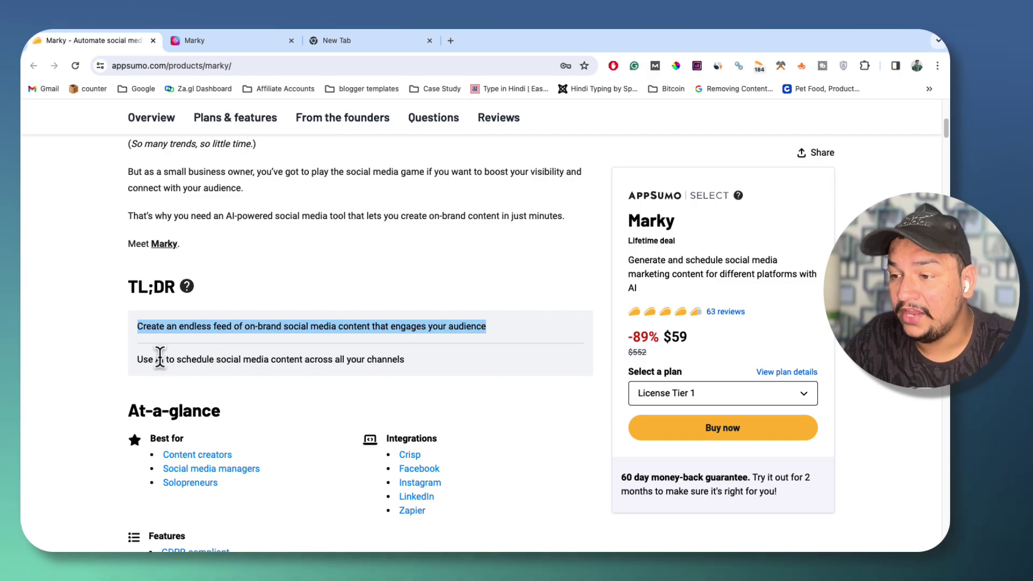
drag(143, 357, 400, 360)
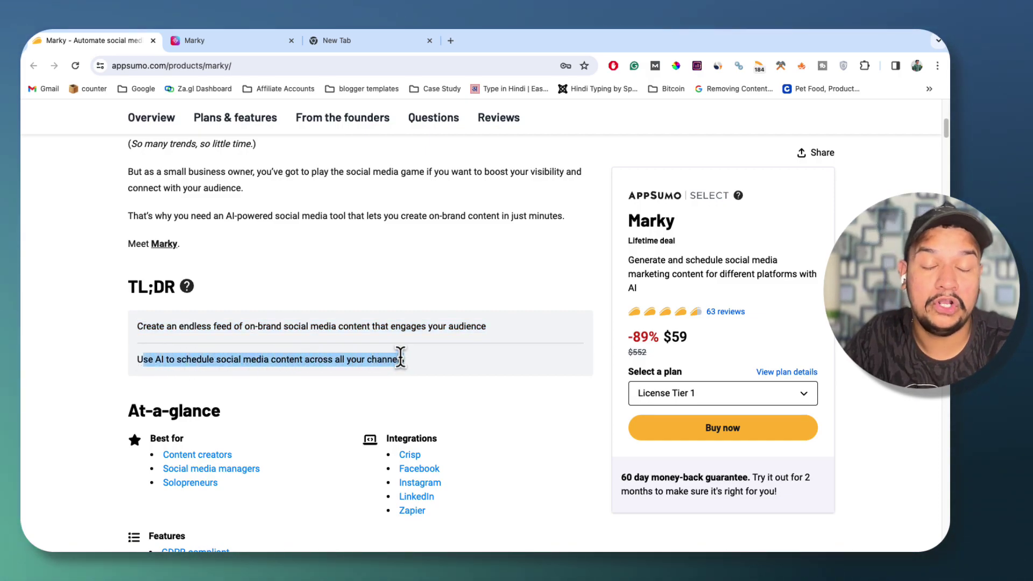
Highlight the Overview's opening sentence, then scroll down to the Plans & features terms
scroll(304, 331, down, 3)
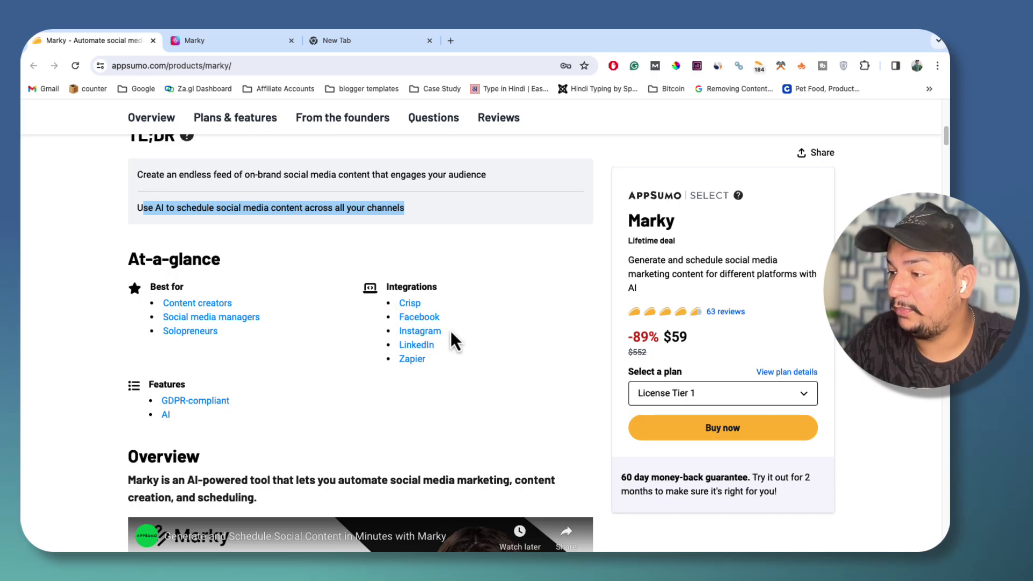
scroll(250, 368, down, 3)
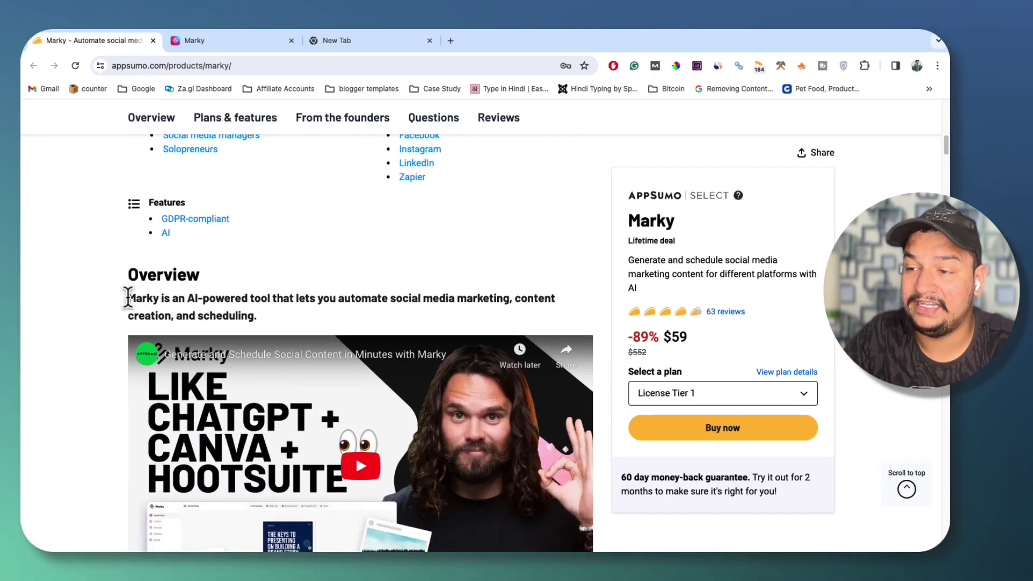
drag(137, 297, 473, 302)
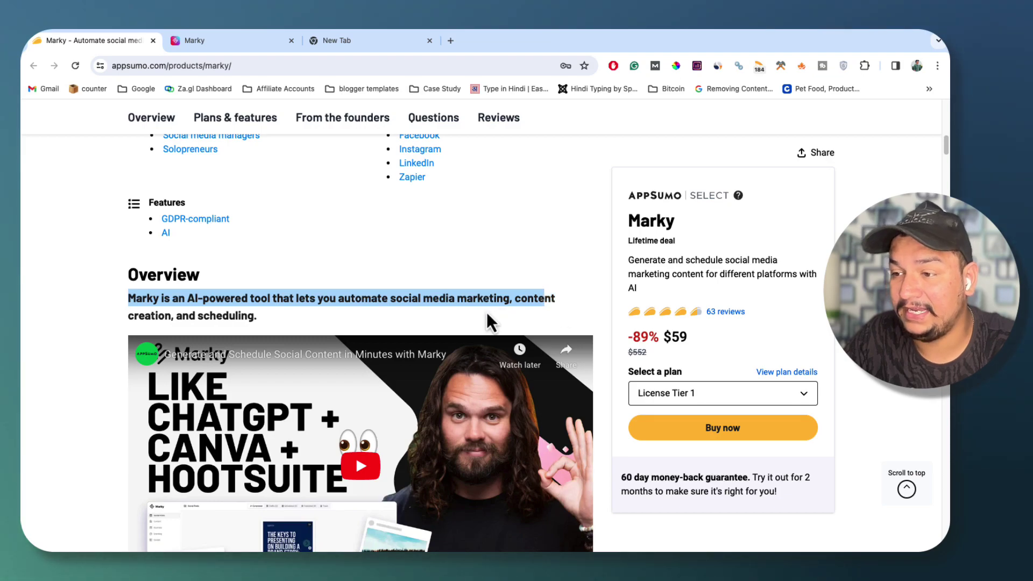
click(265, 315)
scroll(266, 316, down, 10)
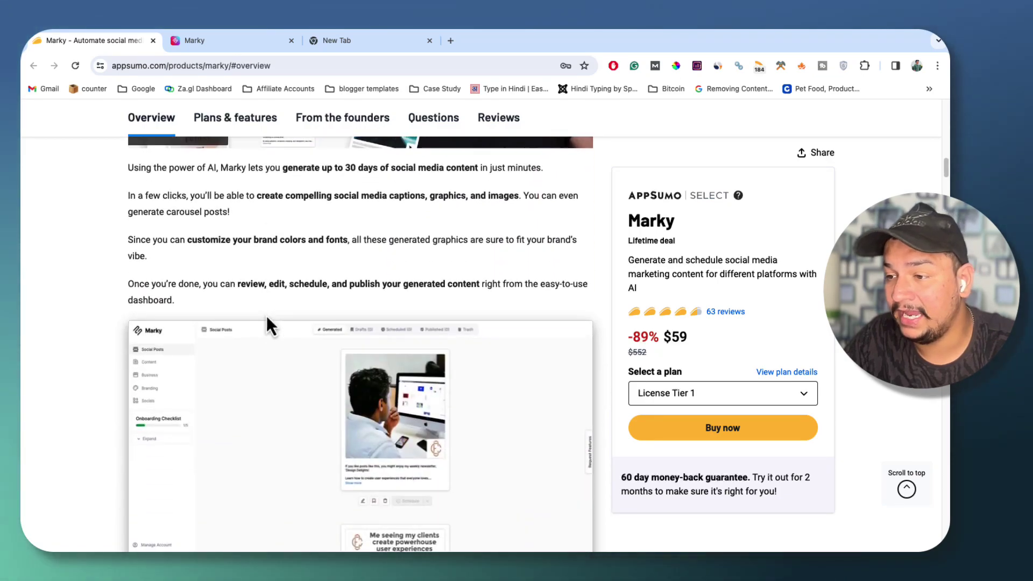
scroll(267, 319, down, 15)
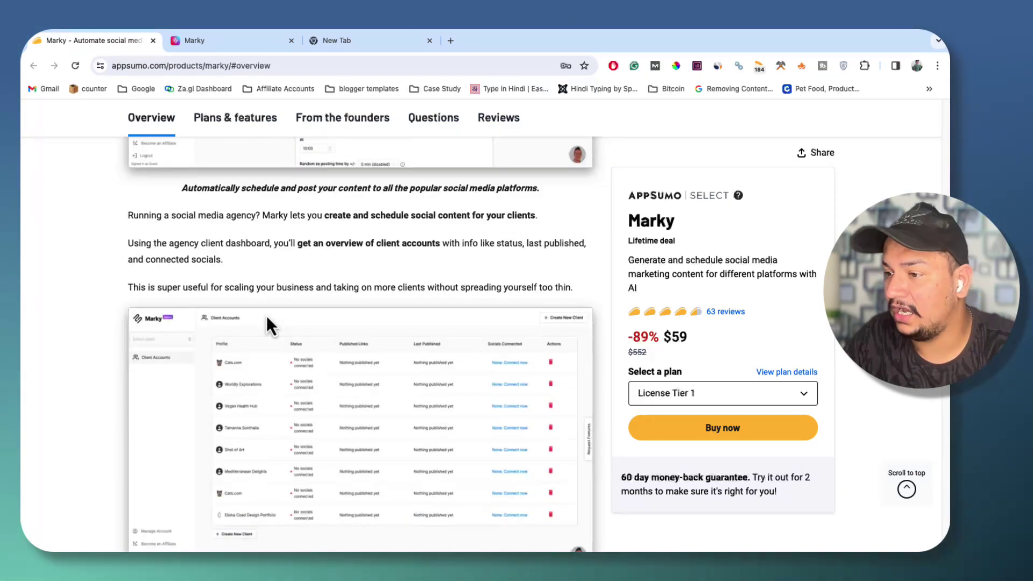
scroll(266, 315, down, 8)
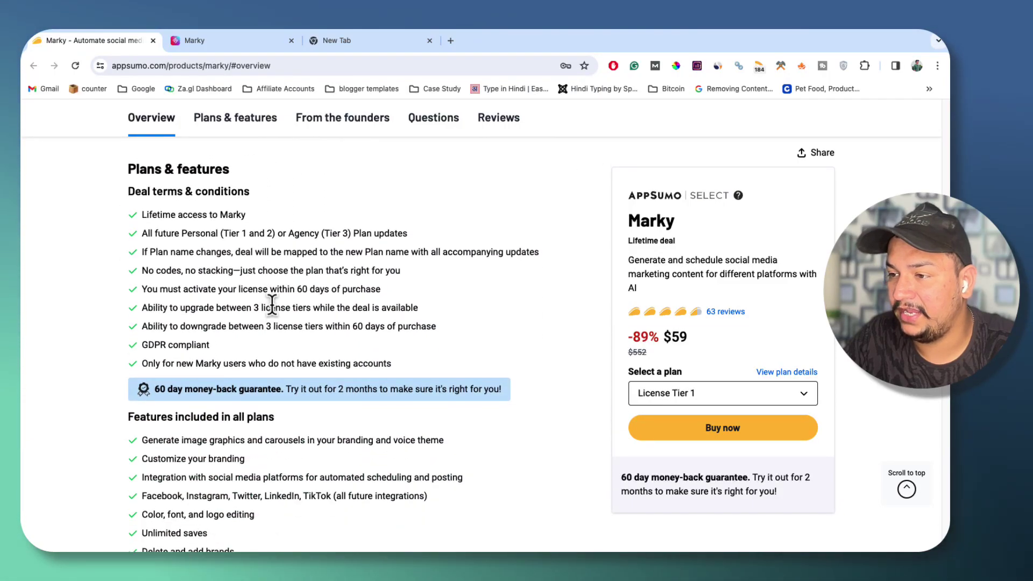
Highlight the Lifetime access and 60-day money-back guarantee terms
drag(140, 215, 253, 228)
scroll(254, 226, down, 5)
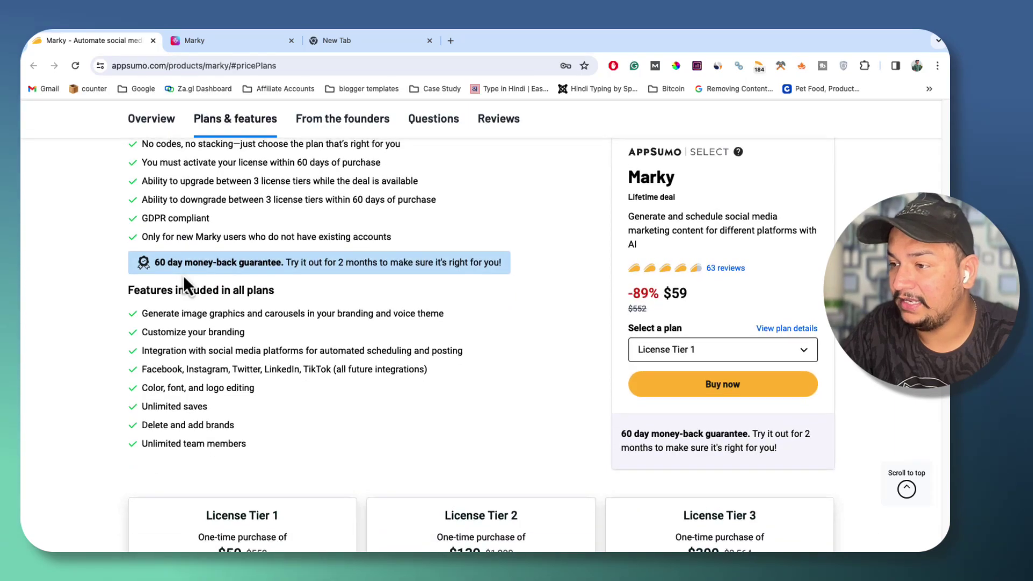
scroll(171, 276, up, 1)
drag(220, 280, 508, 277)
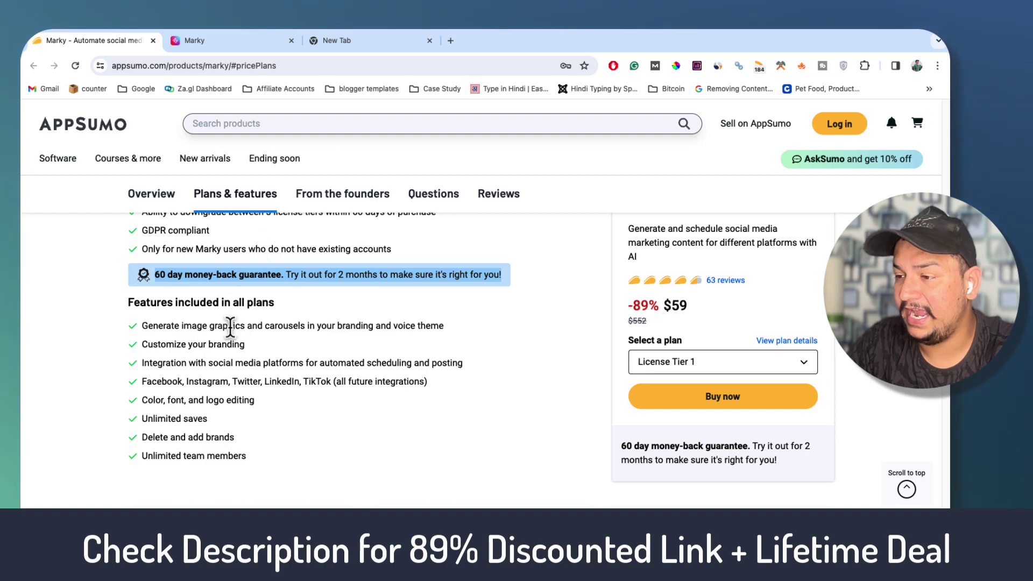
Highlight each included feature, from image graphics and carousels to unlimited team members
scroll(226, 328, down, 1)
scroll(193, 295, down, 1)
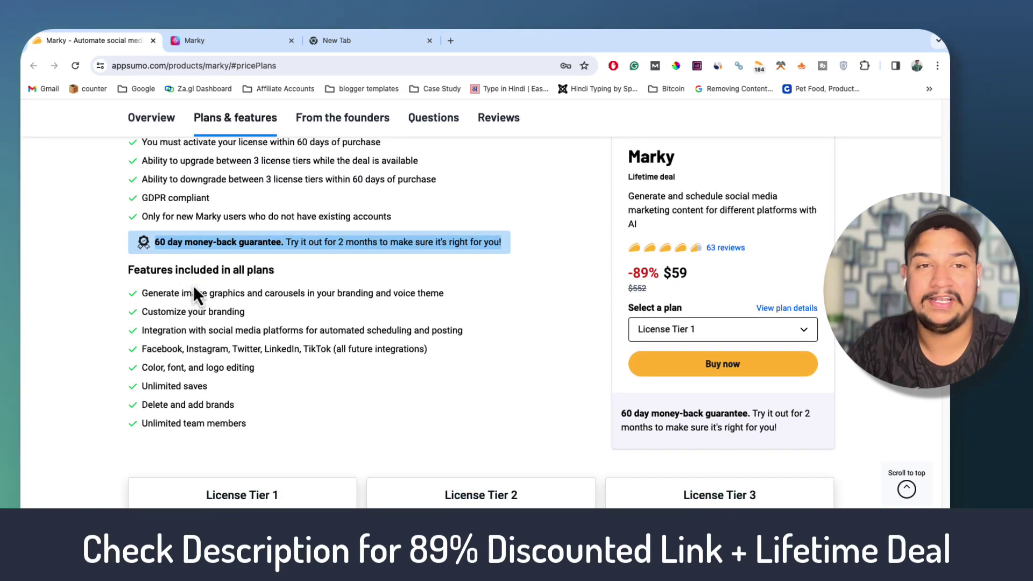
click(141, 296)
drag(141, 296, 422, 292)
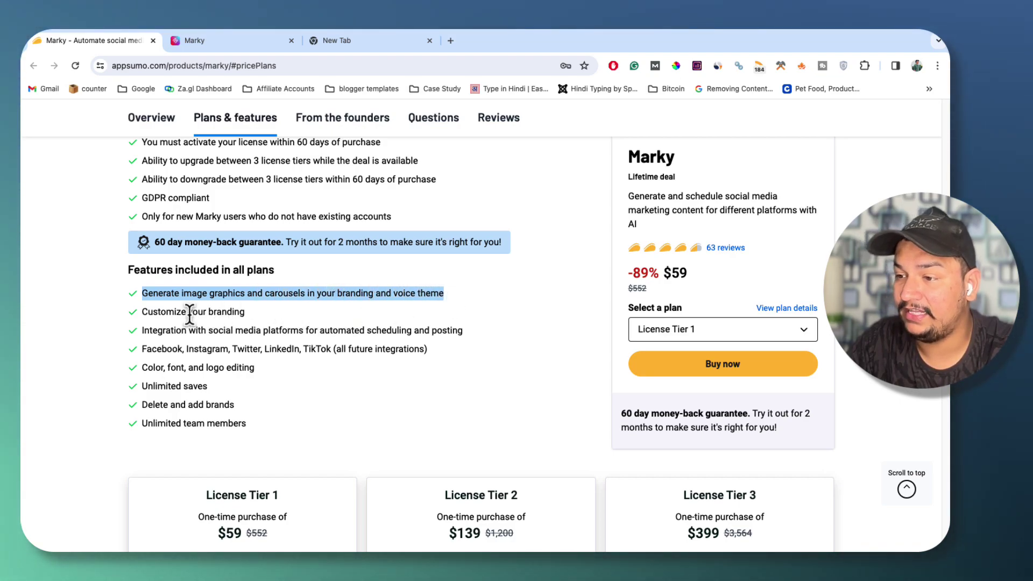
drag(145, 310, 473, 337)
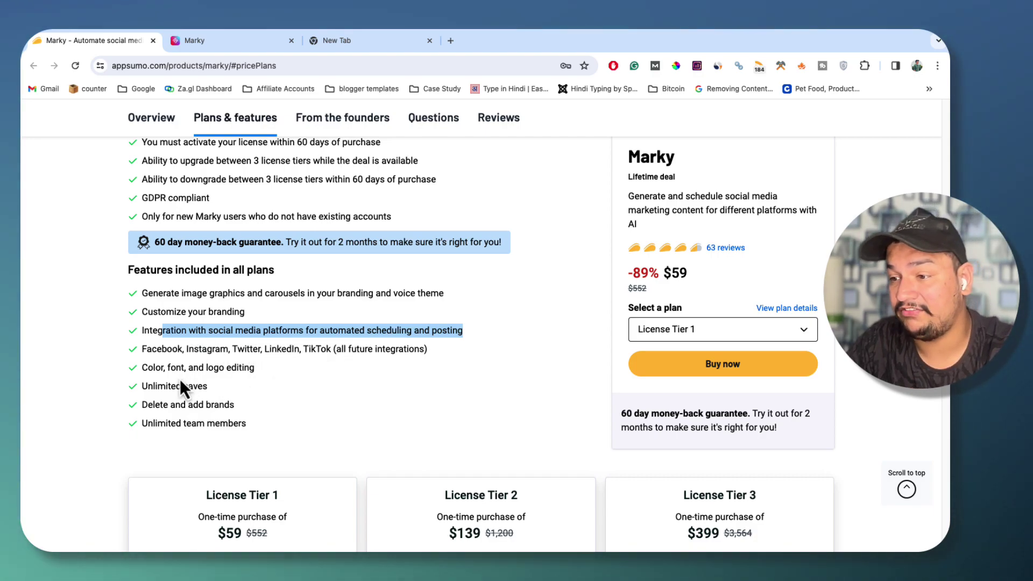
drag(141, 368, 258, 376)
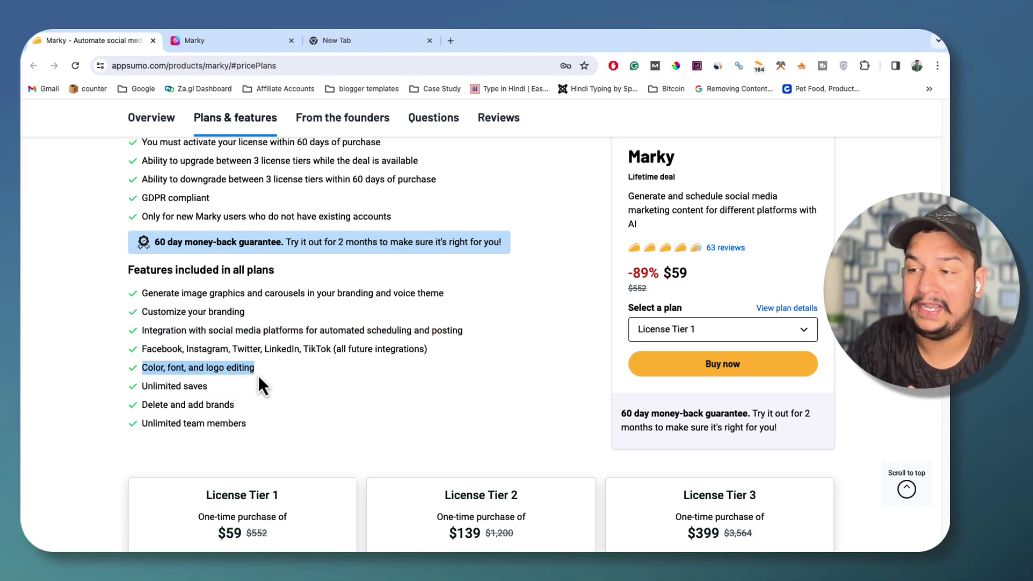
drag(142, 386, 207, 386)
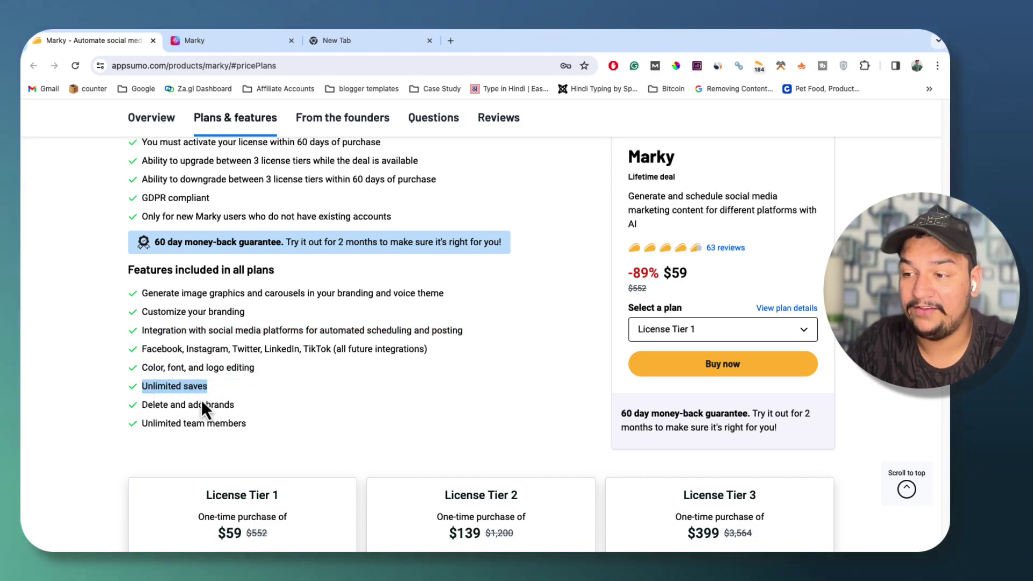
drag(131, 403, 266, 408)
drag(147, 425, 233, 426)
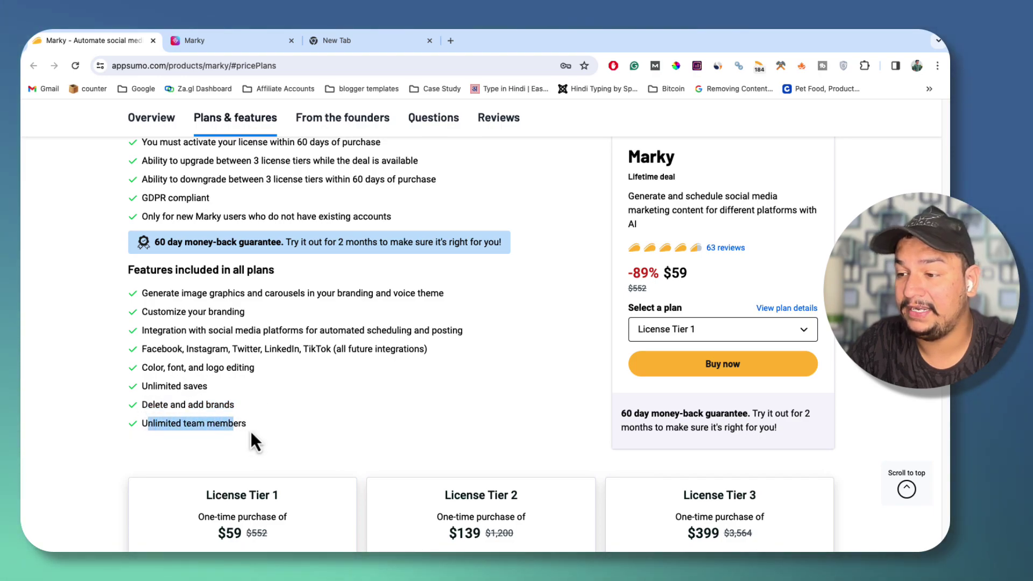
Re-highlight the last features, then scroll to the License Tier cards ($59, $139, $399)
scroll(281, 409, down, 4)
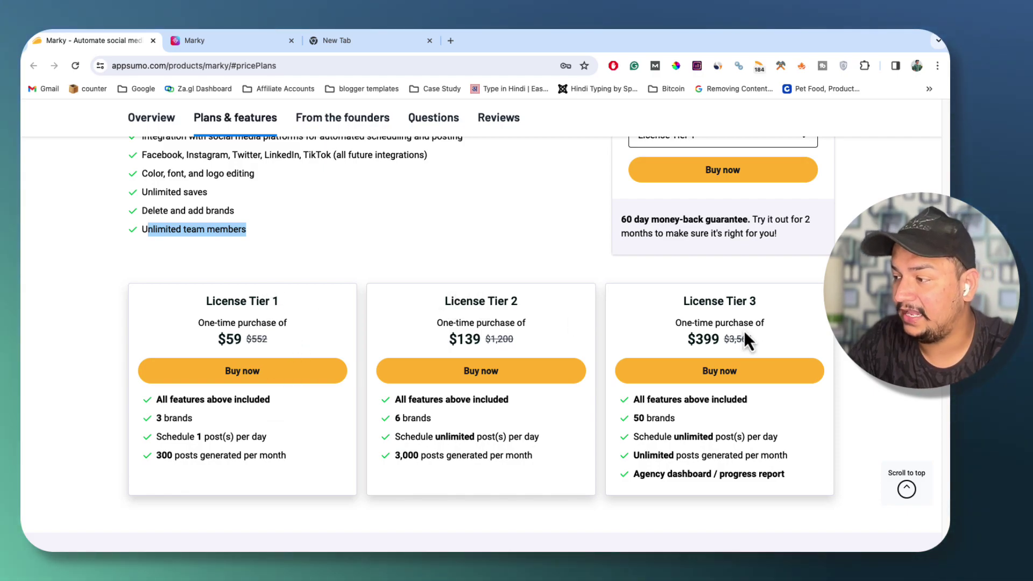
scroll(294, 293, up, 1)
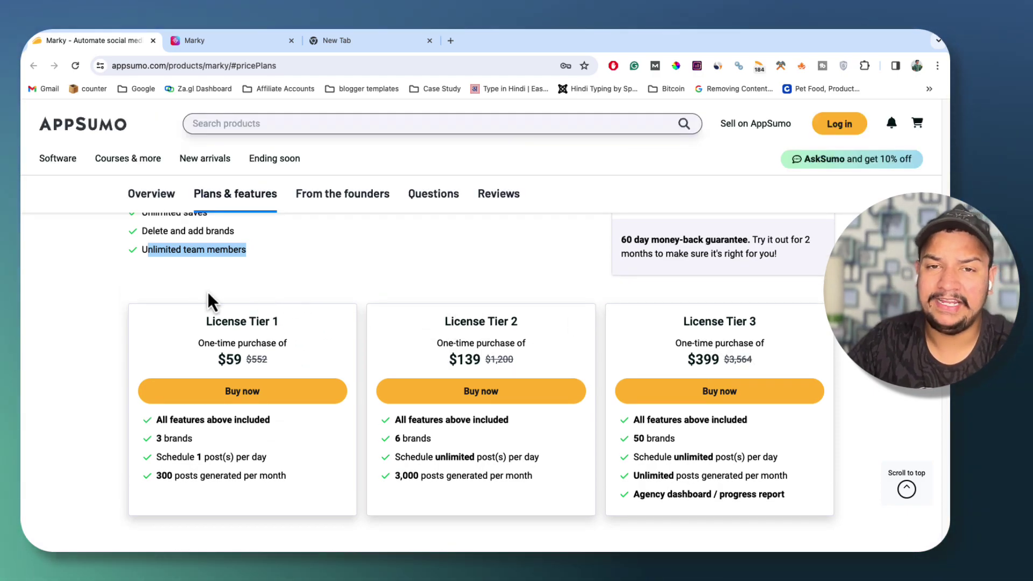
scroll(236, 304, up, 2)
drag(254, 337, 142, 319)
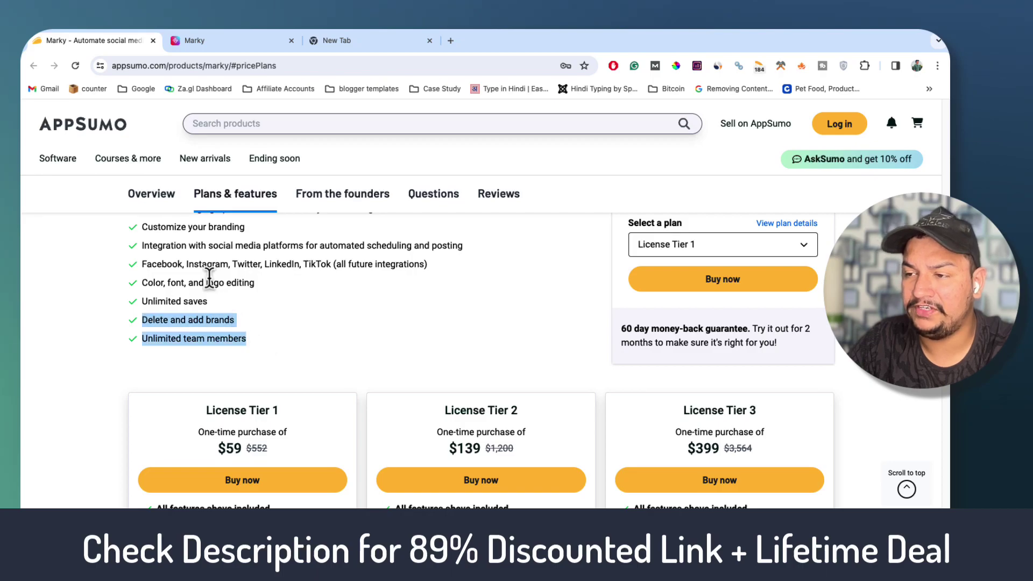
drag(209, 280, 149, 207)
click(161, 263)
scroll(241, 296, down, 4)
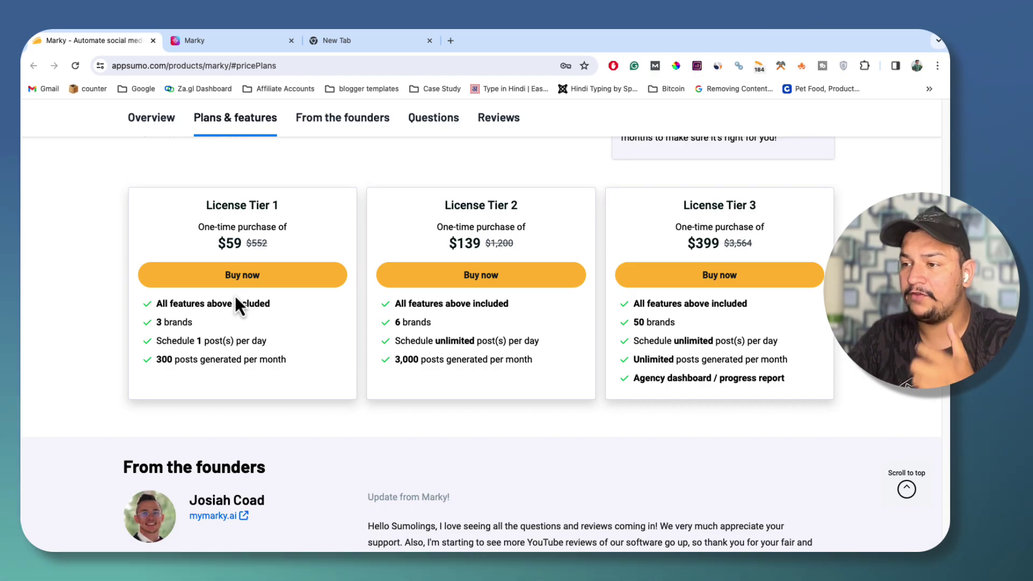
click(281, 218)
drag(217, 243, 242, 248)
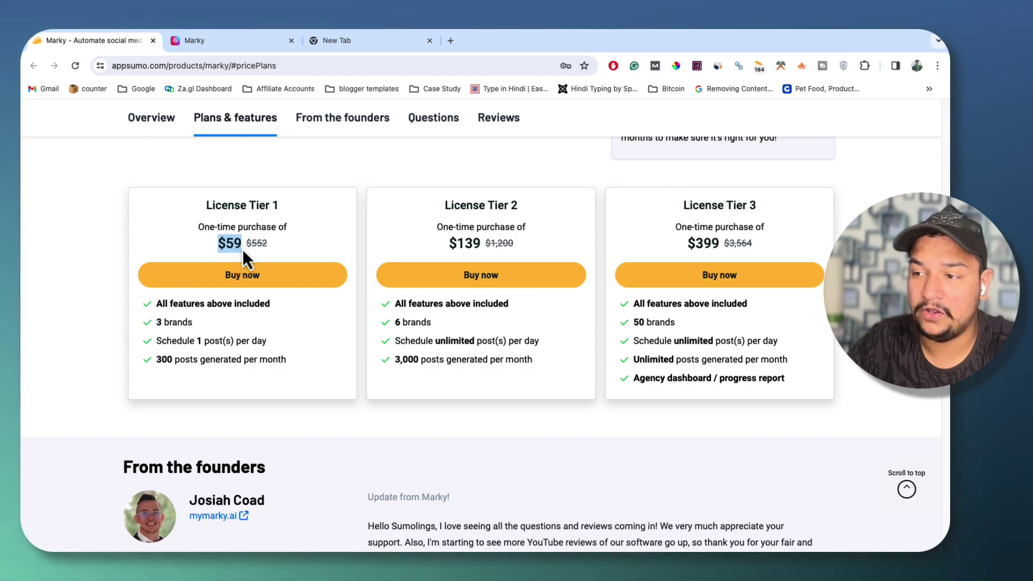
triple_click(157, 303)
click(270, 277)
drag(260, 387, 143, 256)
scroll(138, 385, up, 4)
scroll(230, 347, down, 10)
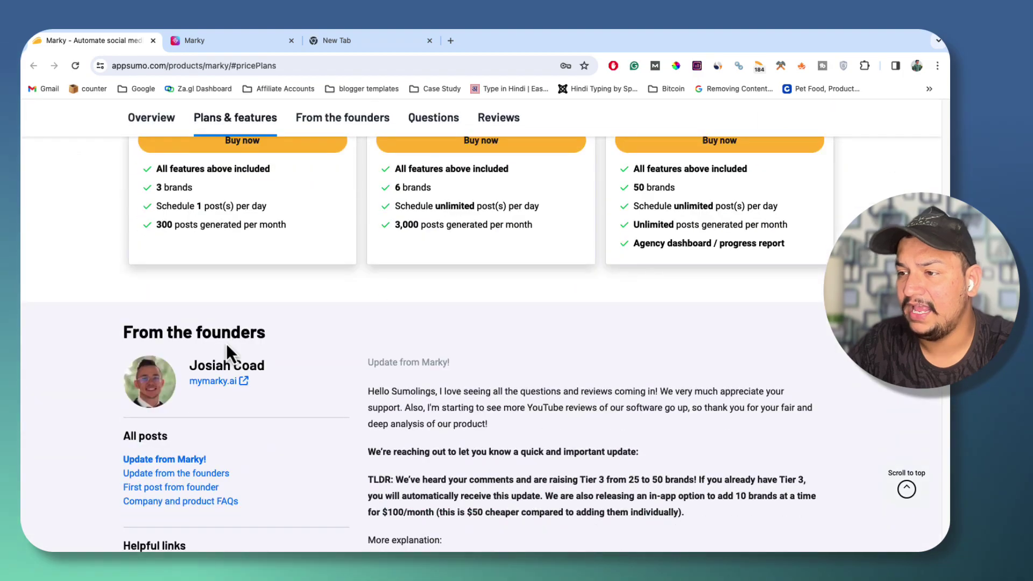
scroll(226, 343, up, 2)
drag(194, 292, 269, 314)
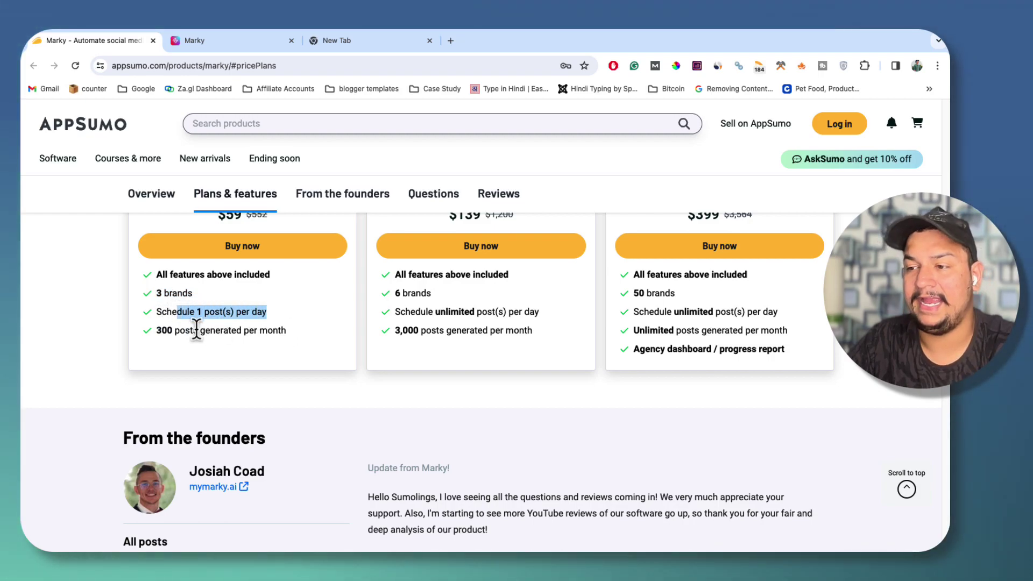
drag(154, 331, 289, 334)
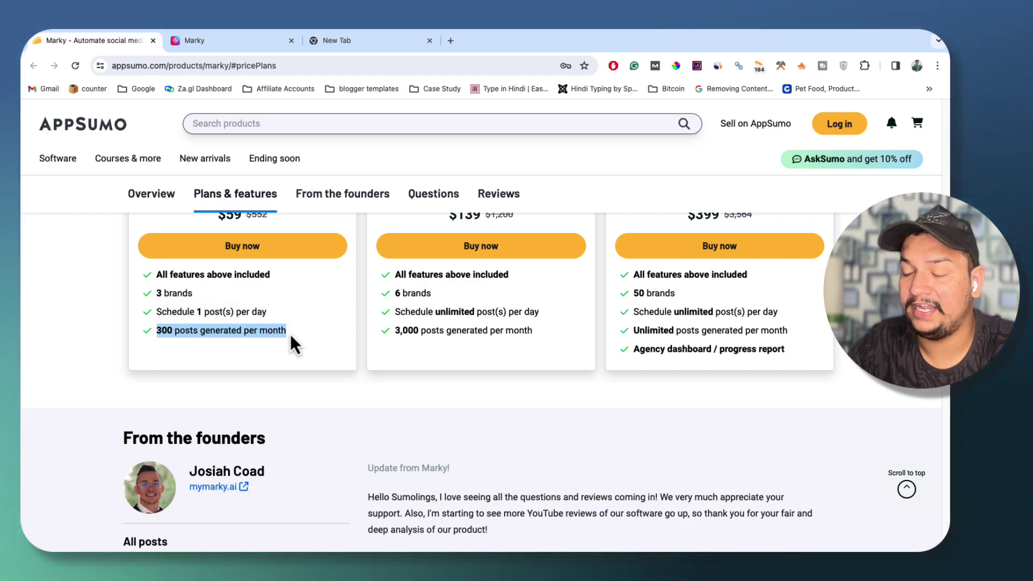
scroll(253, 299, up, 3)
scroll(252, 304, up, 1)
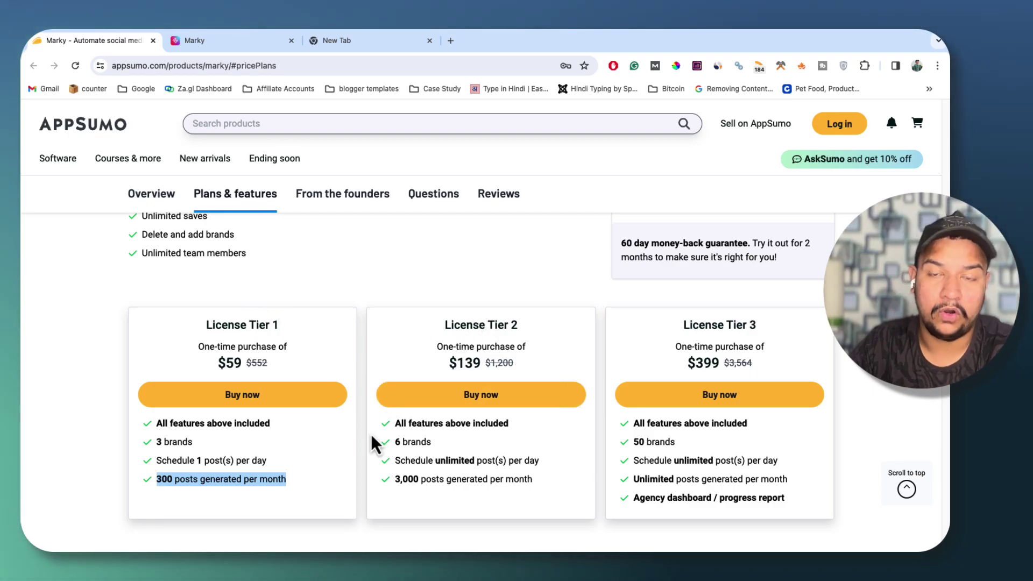
drag(395, 442, 534, 462)
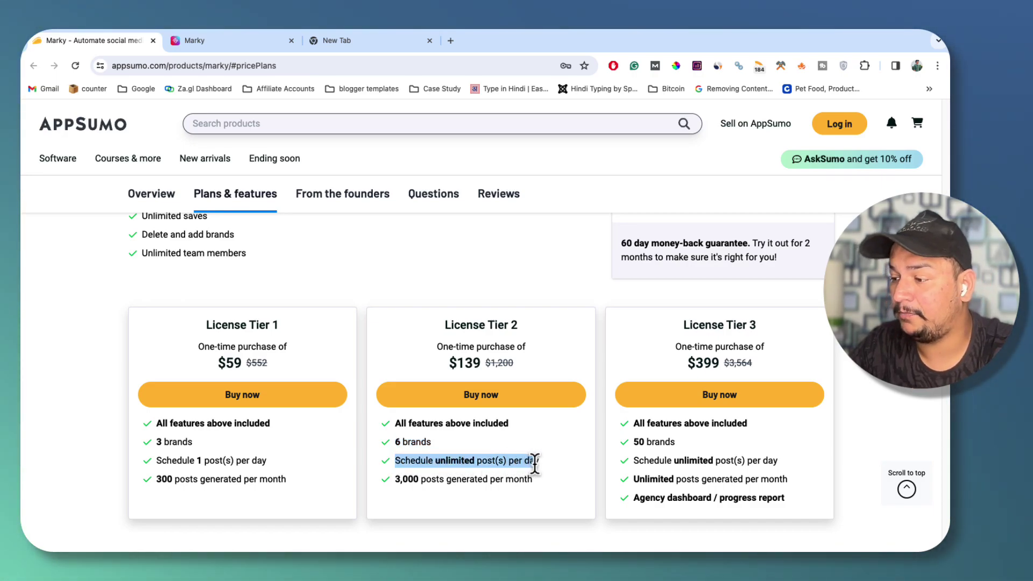
drag(395, 479, 515, 480)
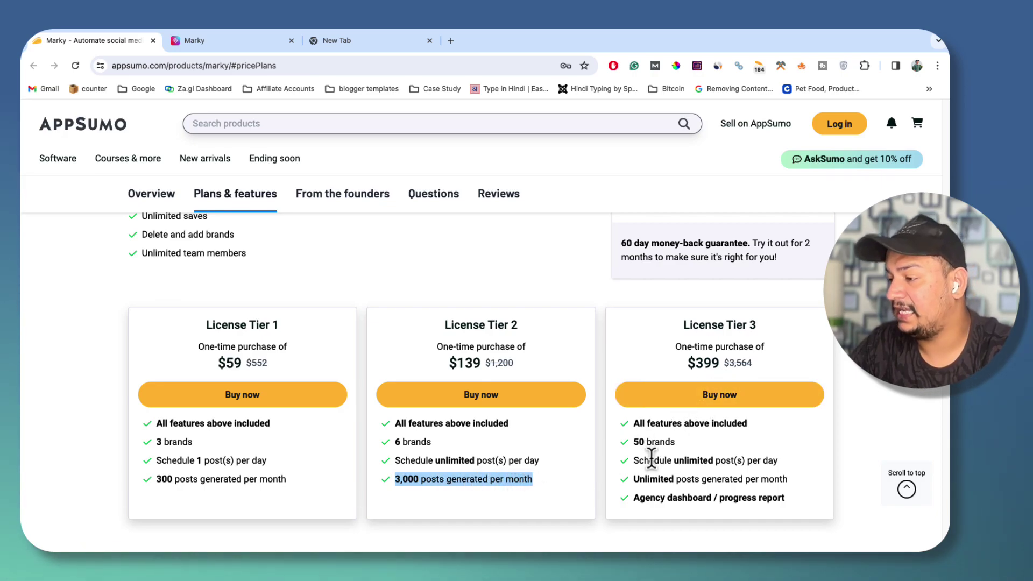
scroll(651, 458, down, 1)
drag(634, 442, 777, 460)
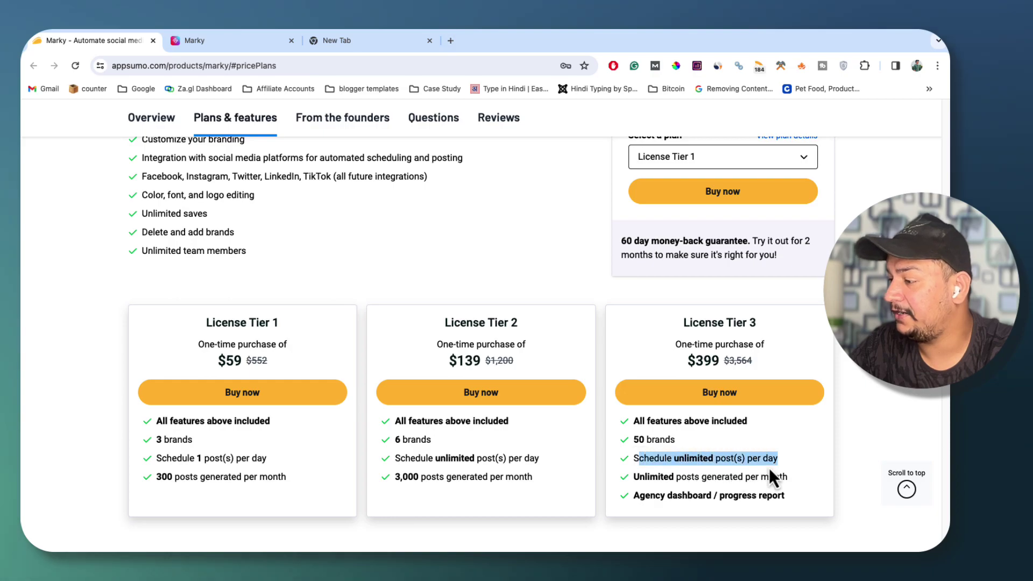
click(646, 476)
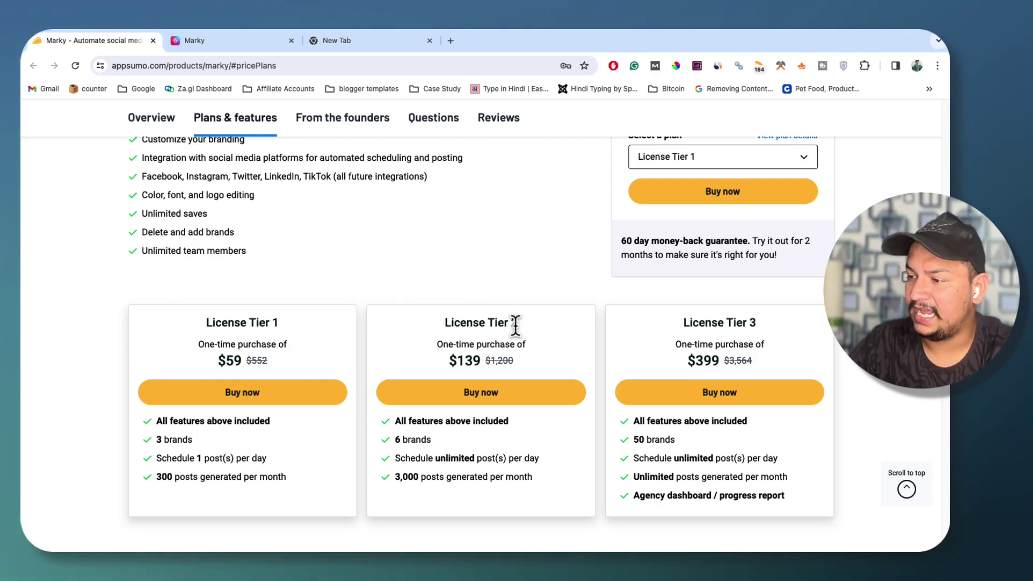
drag(484, 364, 427, 347)
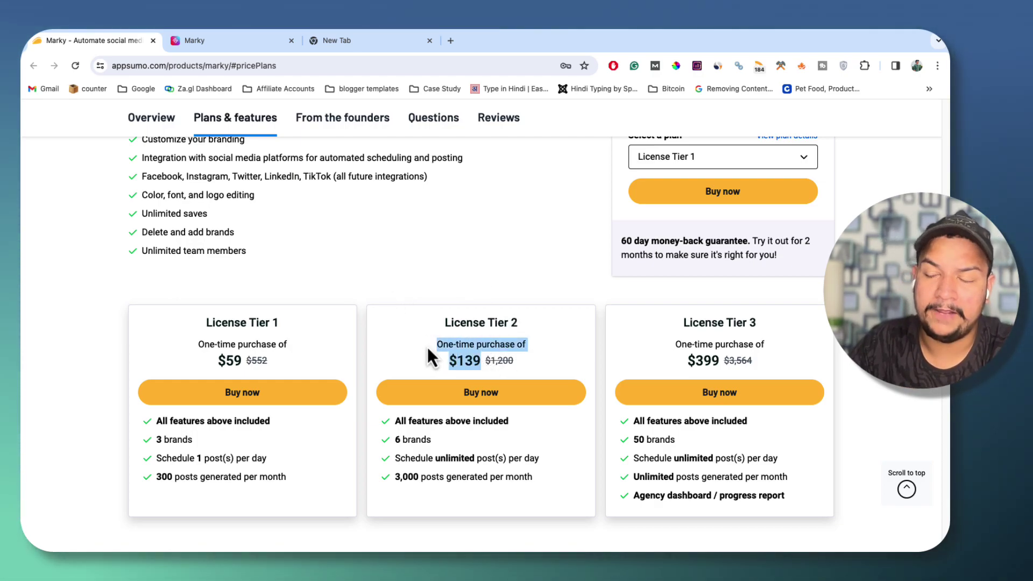
click(448, 356)
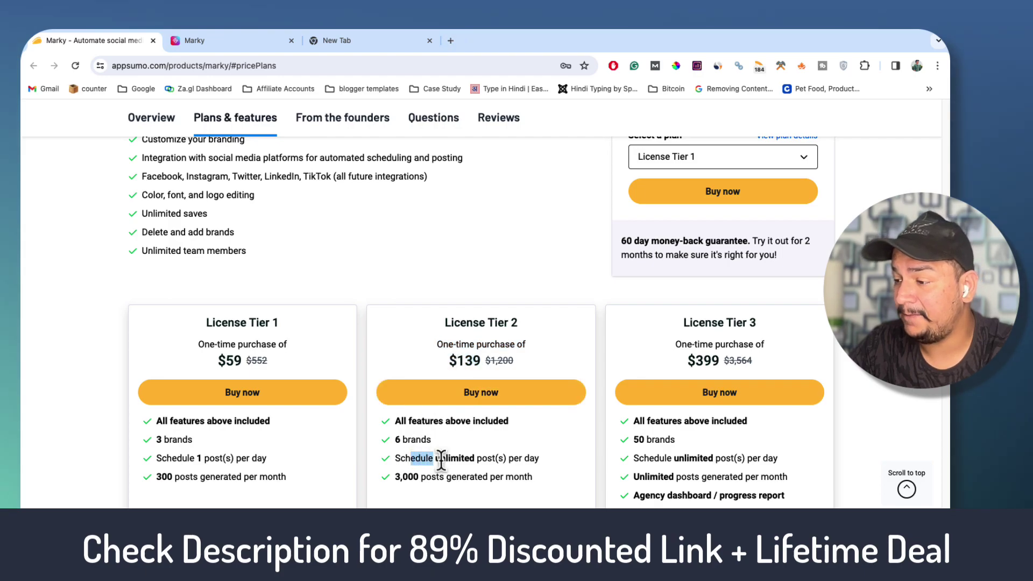
drag(440, 460, 550, 466)
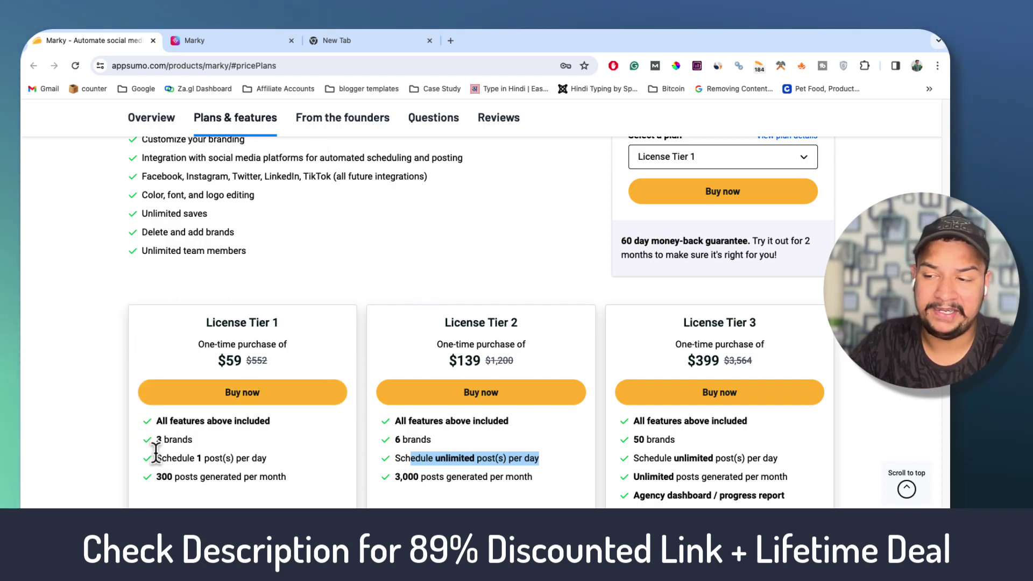
drag(161, 458, 278, 462)
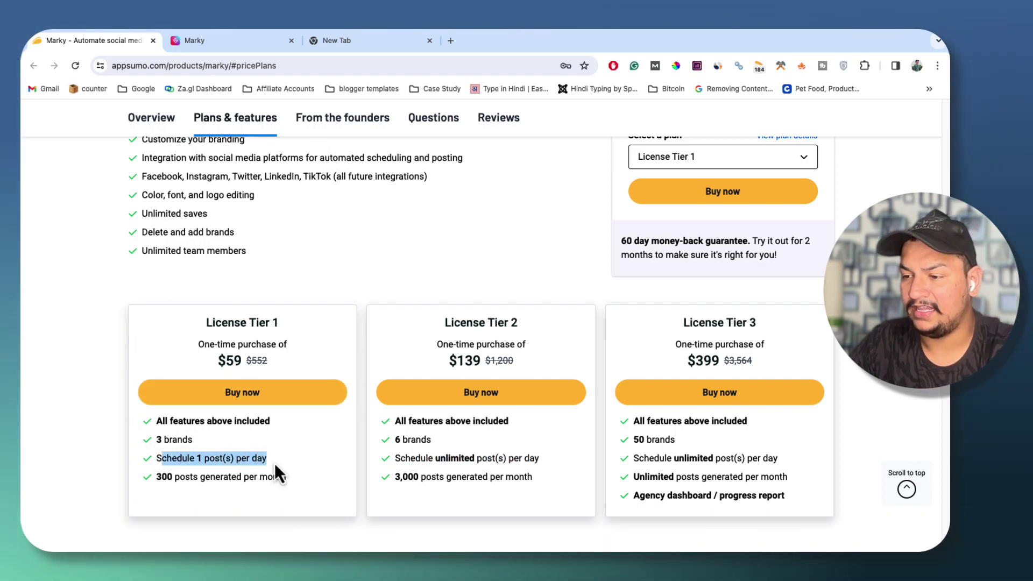
click(275, 463)
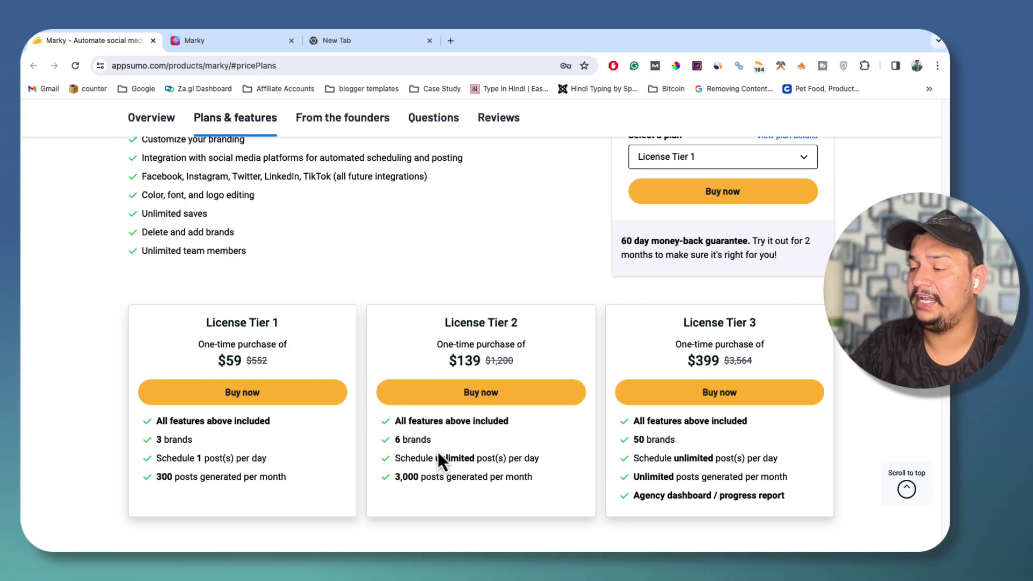
scroll(439, 451, down, 1)
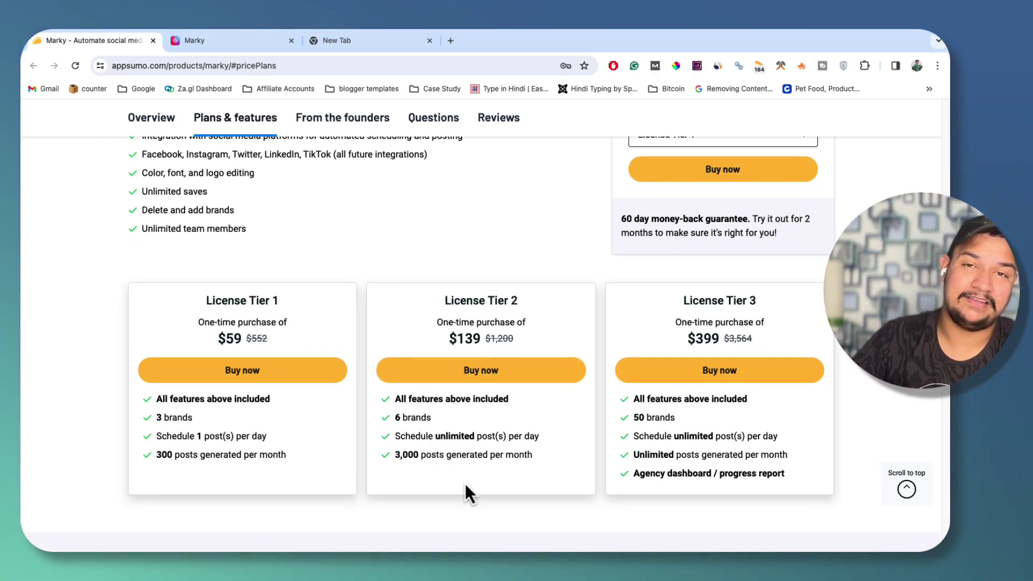
scroll(537, 371, up, 20)
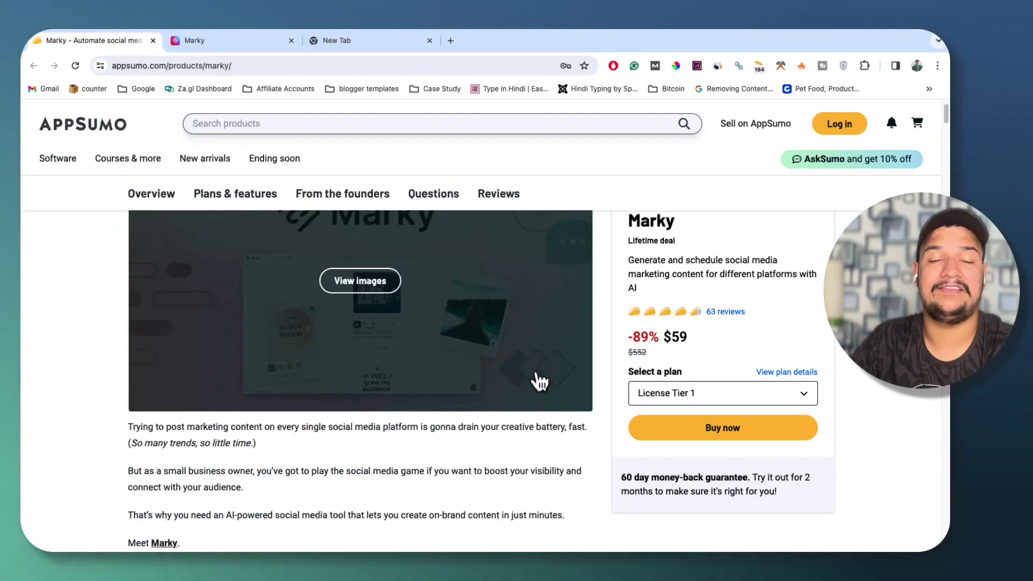
scroll(537, 381, up, 2)
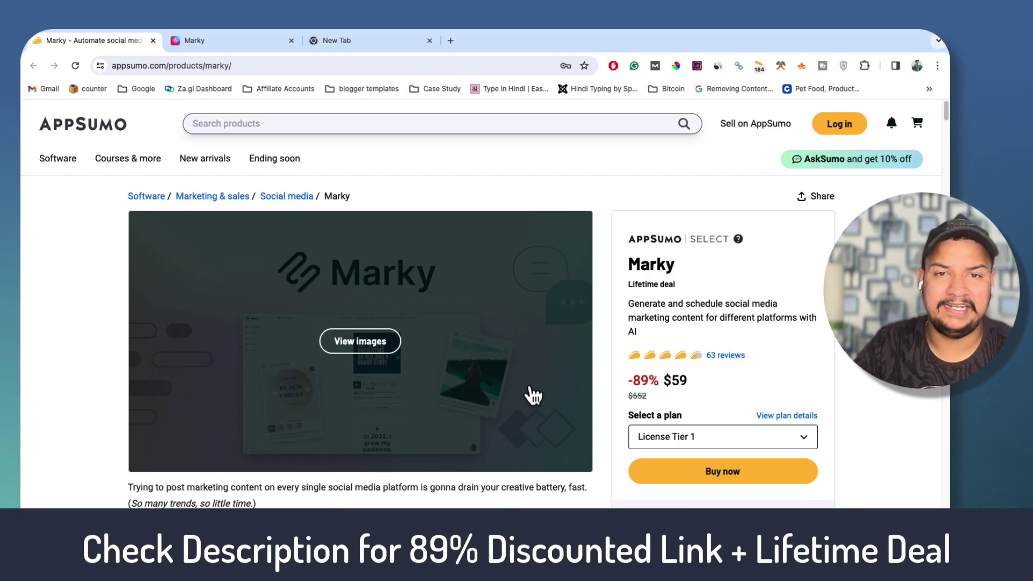
scroll(567, 461, down, 10)
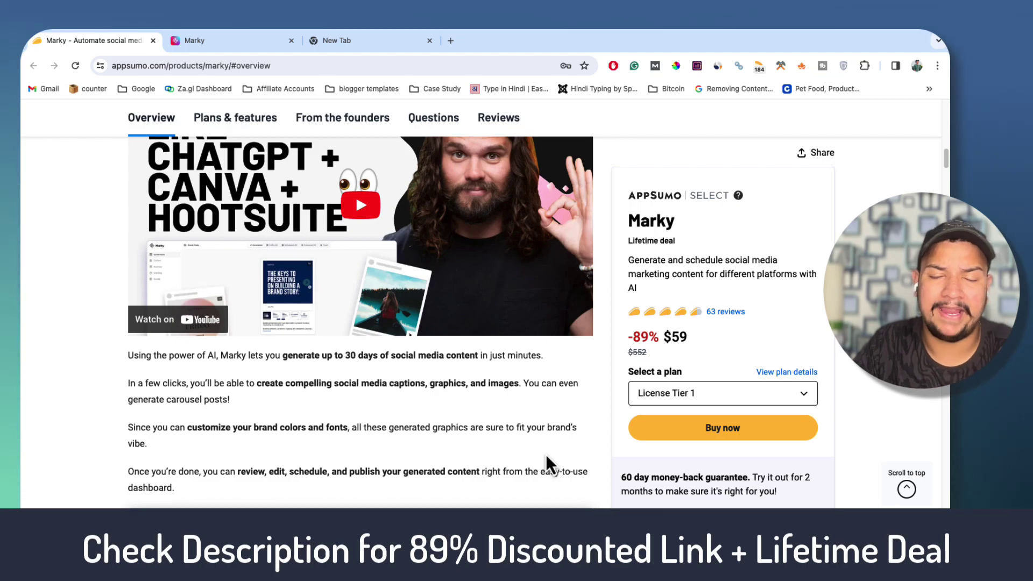
scroll(545, 454, down, 10)
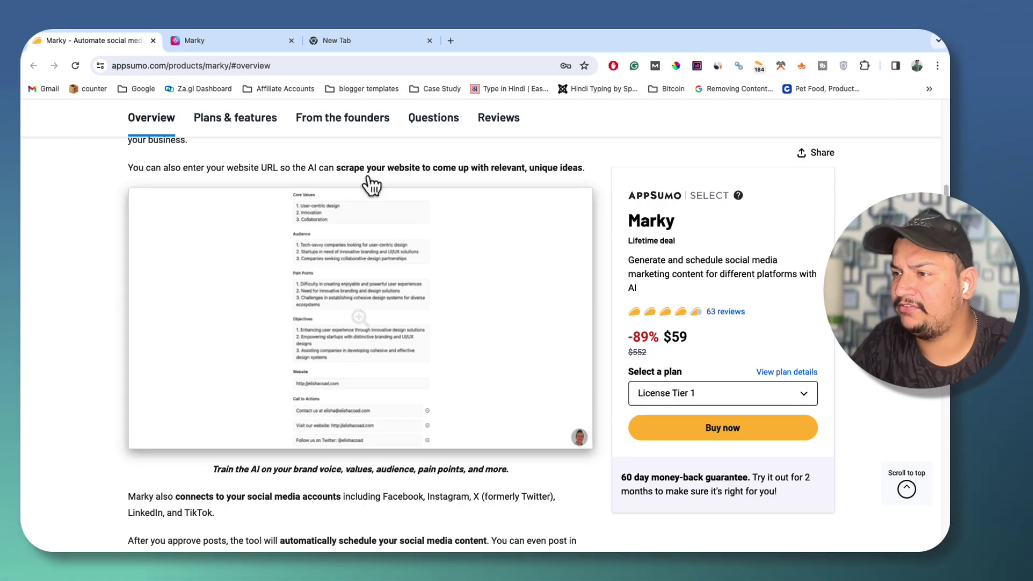
scroll(303, 258, up, 20)
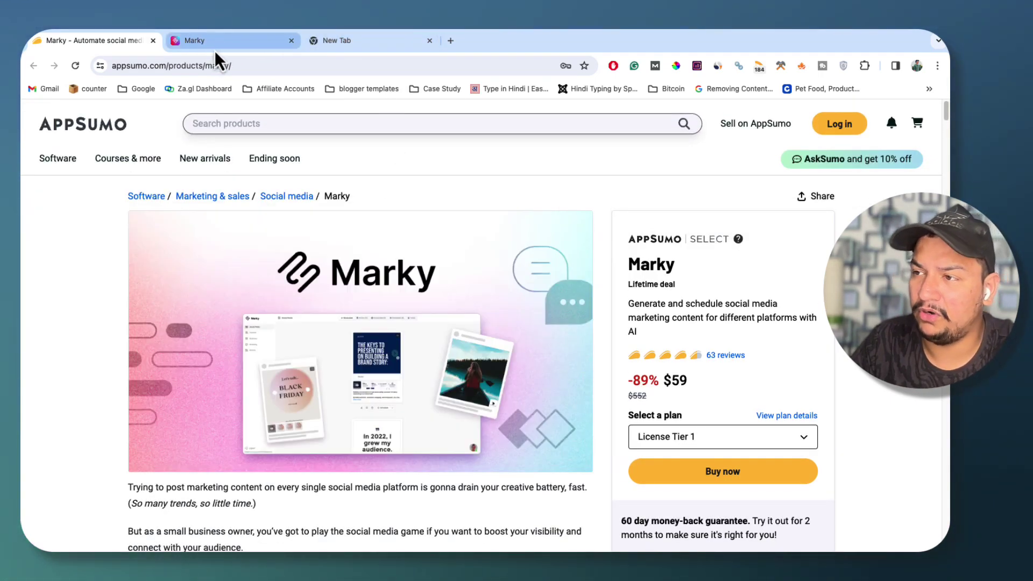
Return to the Marky Posts feed and check the business list for Blogging, SEO Affiliate Marketing
click(216, 43)
scroll(237, 256, down, 4)
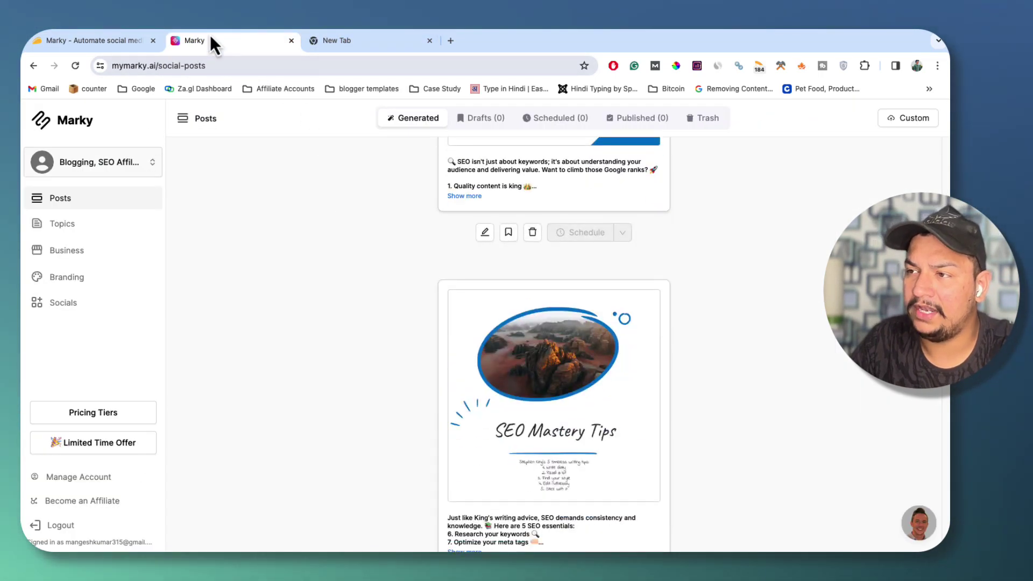
scroll(215, 351, up, 5)
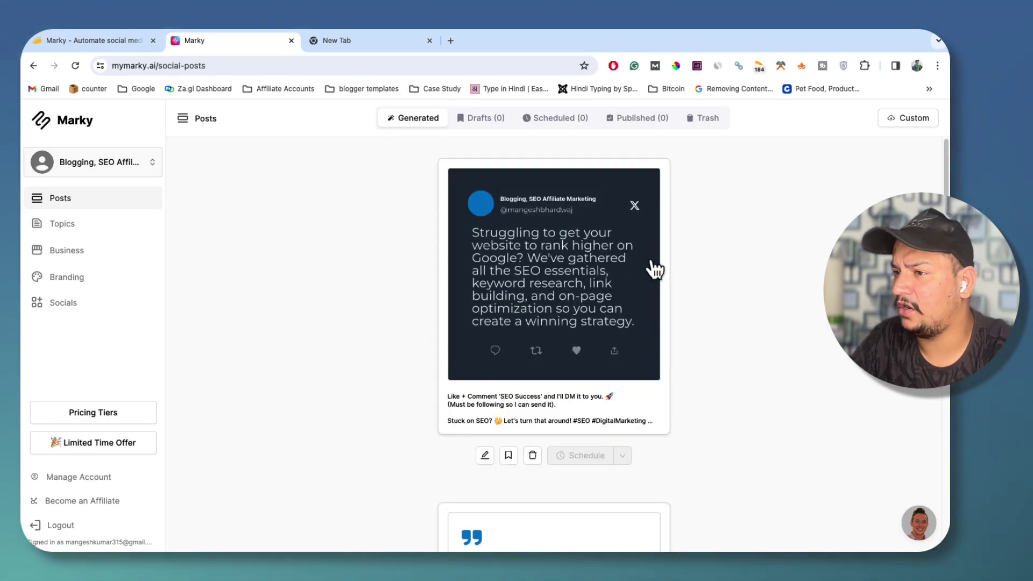
click(94, 171)
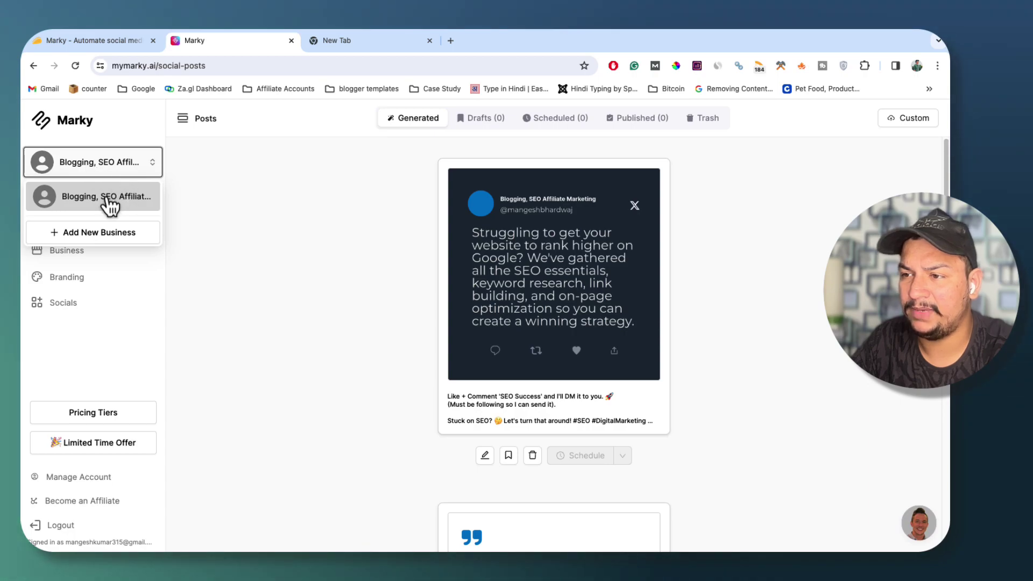
click(236, 207)
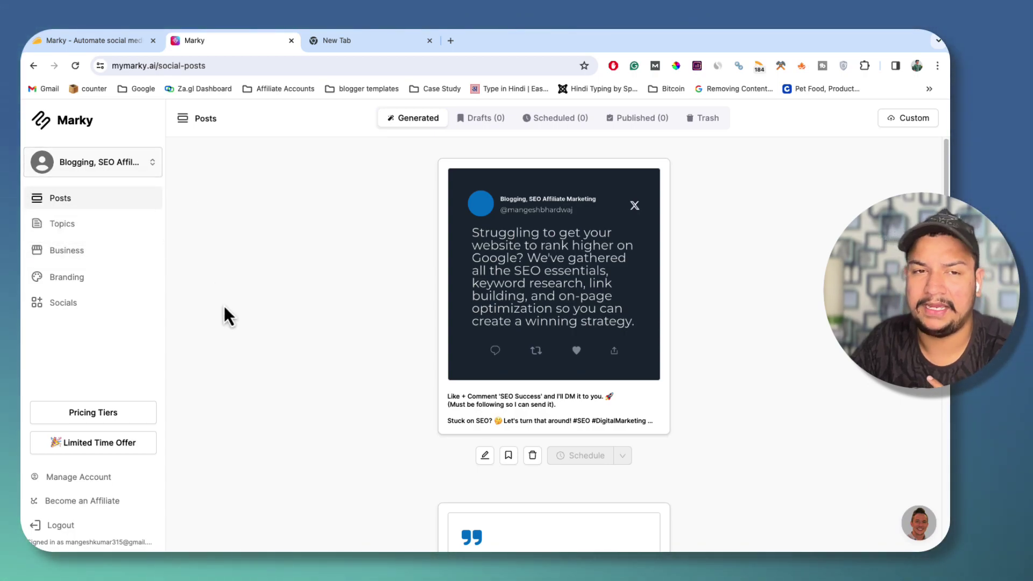
click(111, 160)
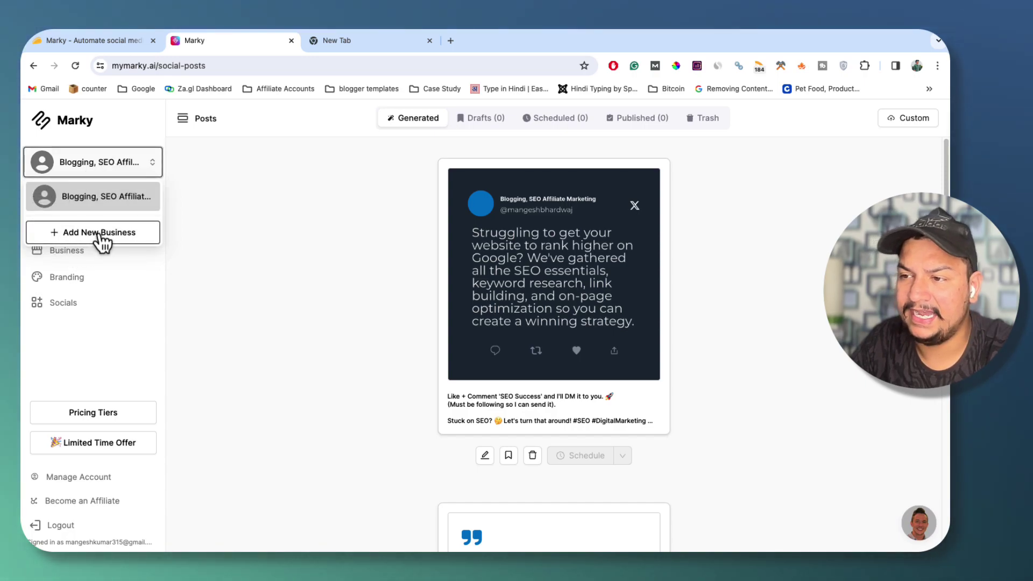
click(272, 247)
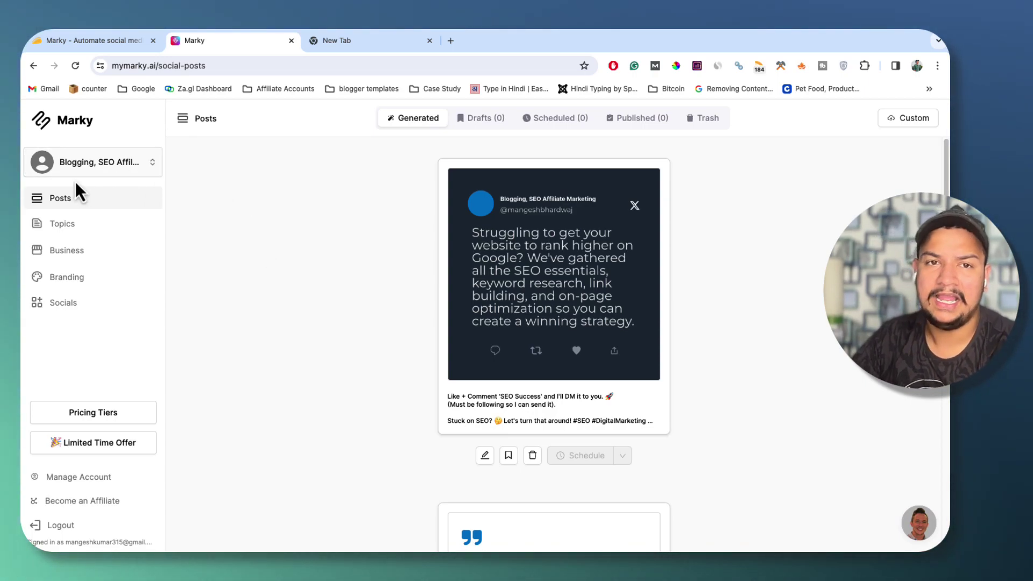
Sign in to Marky with the Google account and continue to mymarky.ai
click(65, 200)
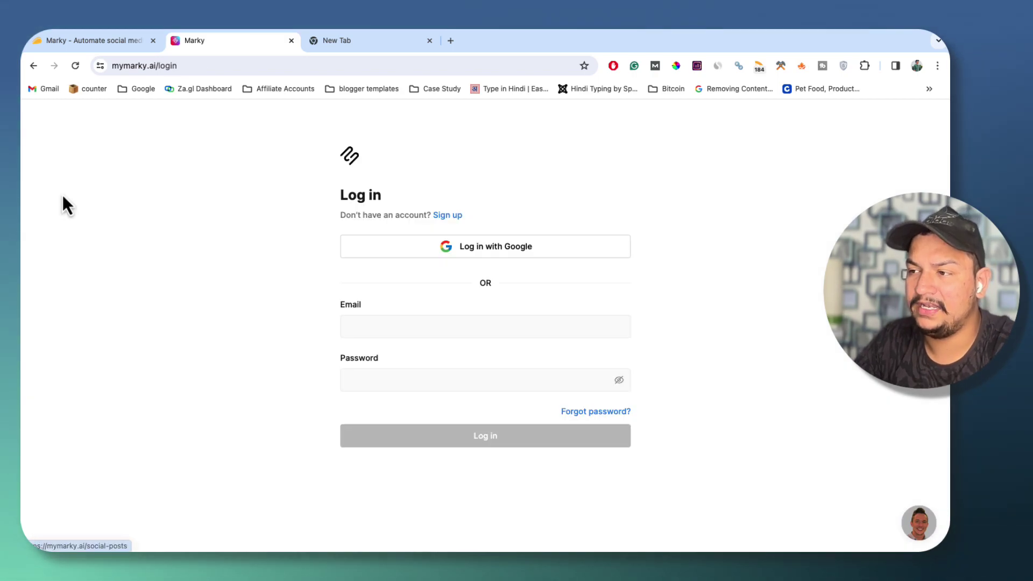
click(466, 252)
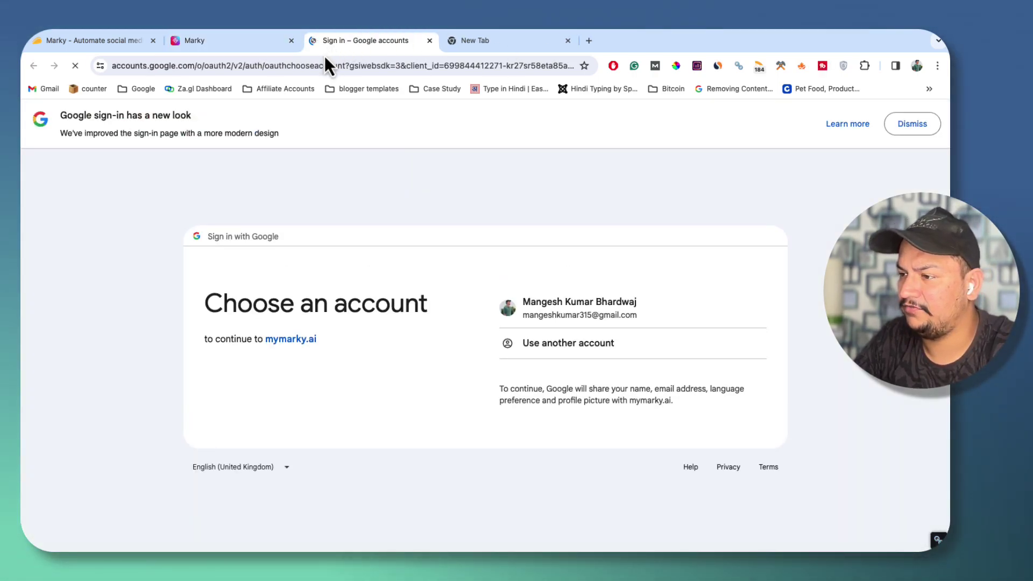
click(563, 307)
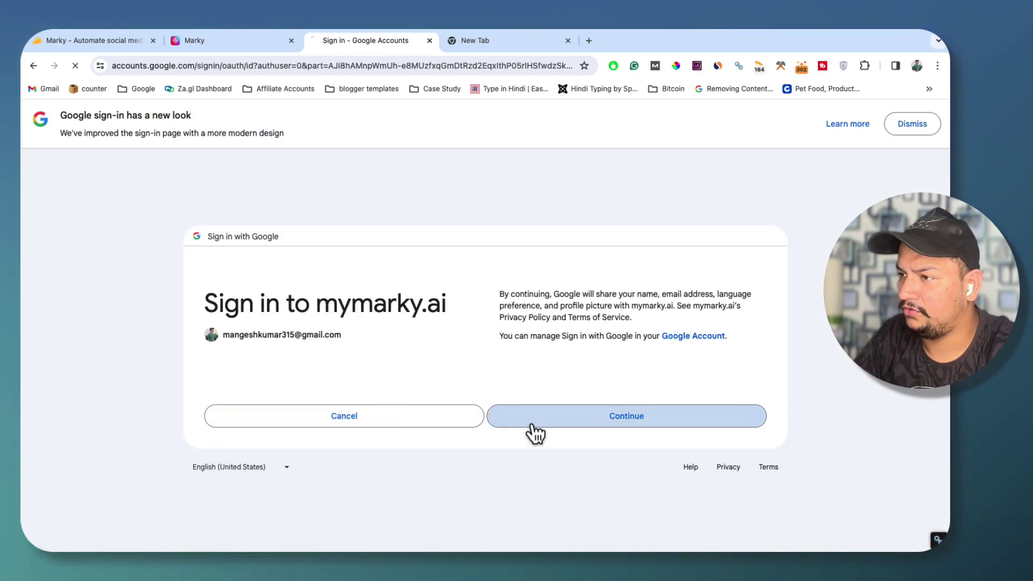
click(532, 431)
Close and reopen the Marky tab, then sign in with Google again to reach the Generated feed
click(291, 41)
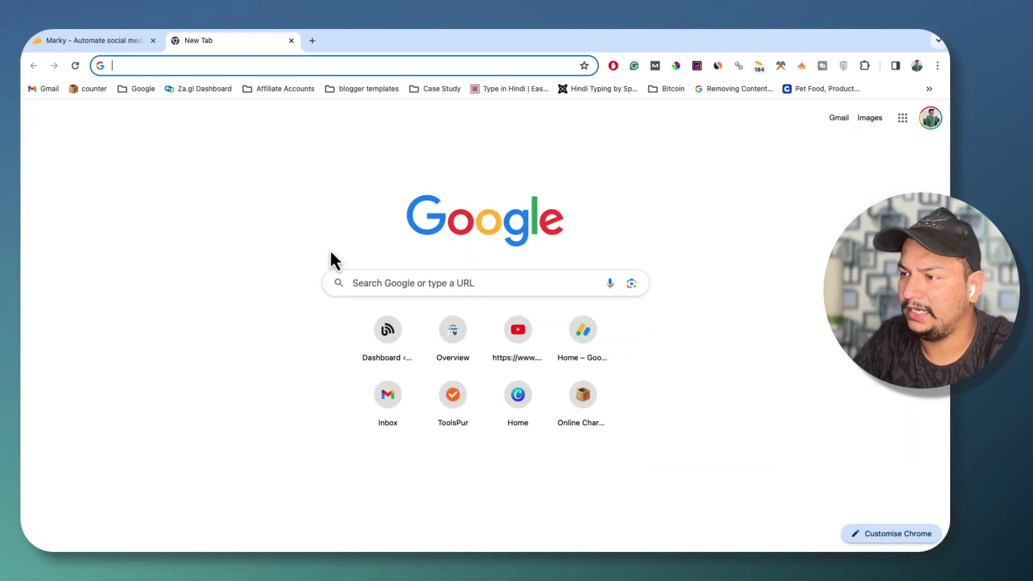
key(super+shift+t)
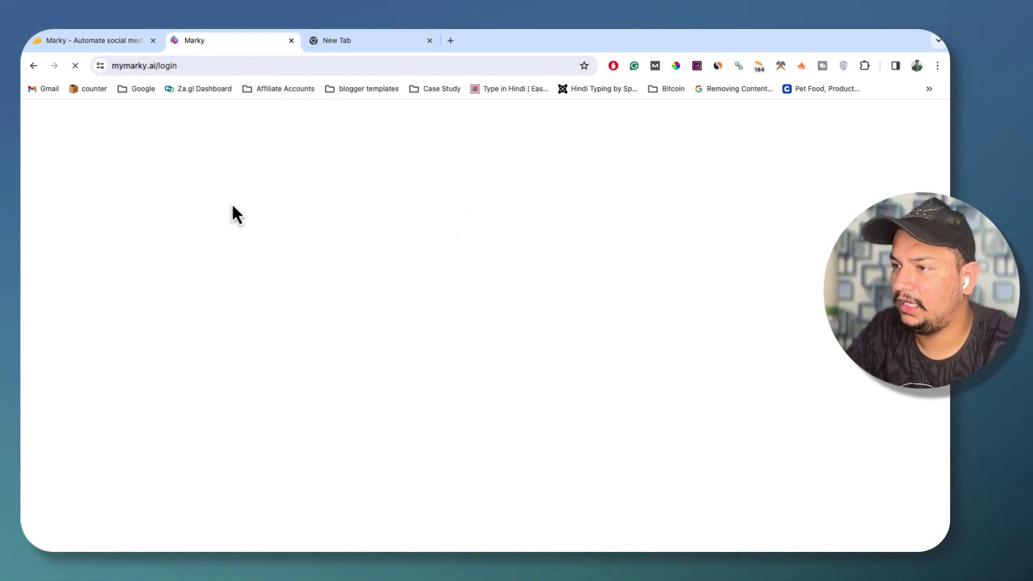
click(499, 247)
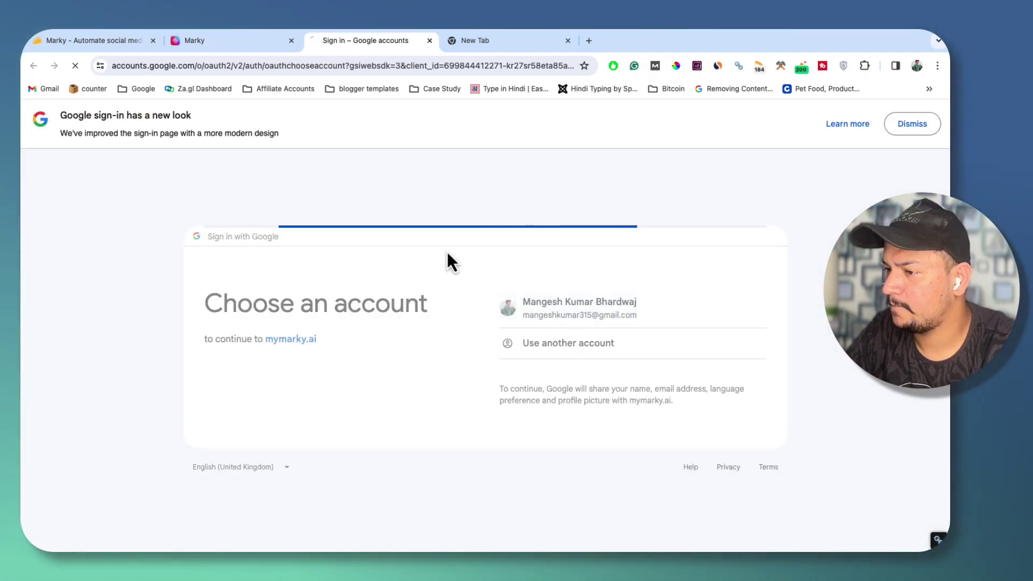
click(542, 425)
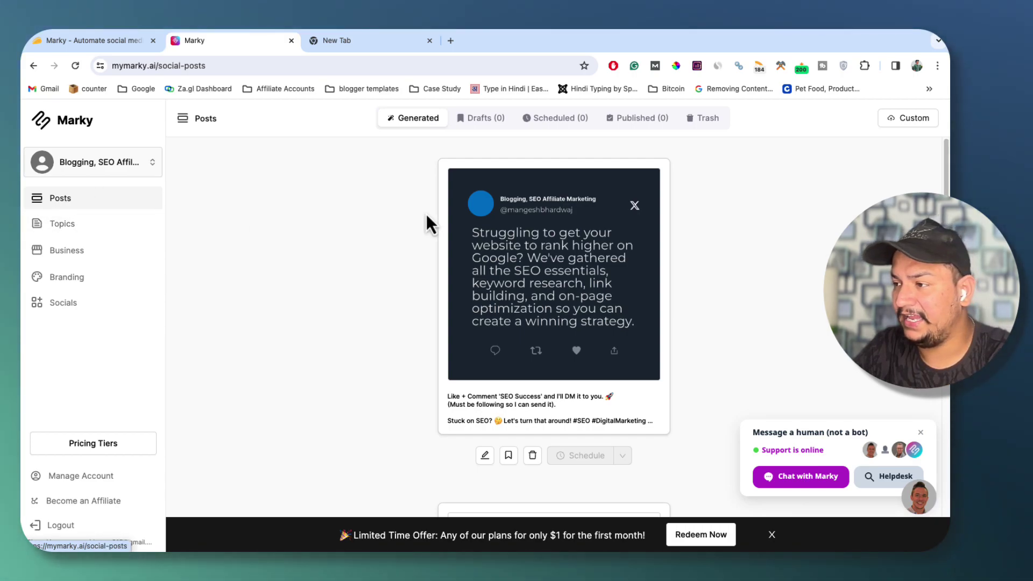
Dismiss the support chat and inspect the first post's caption in the editor without saving
click(921, 435)
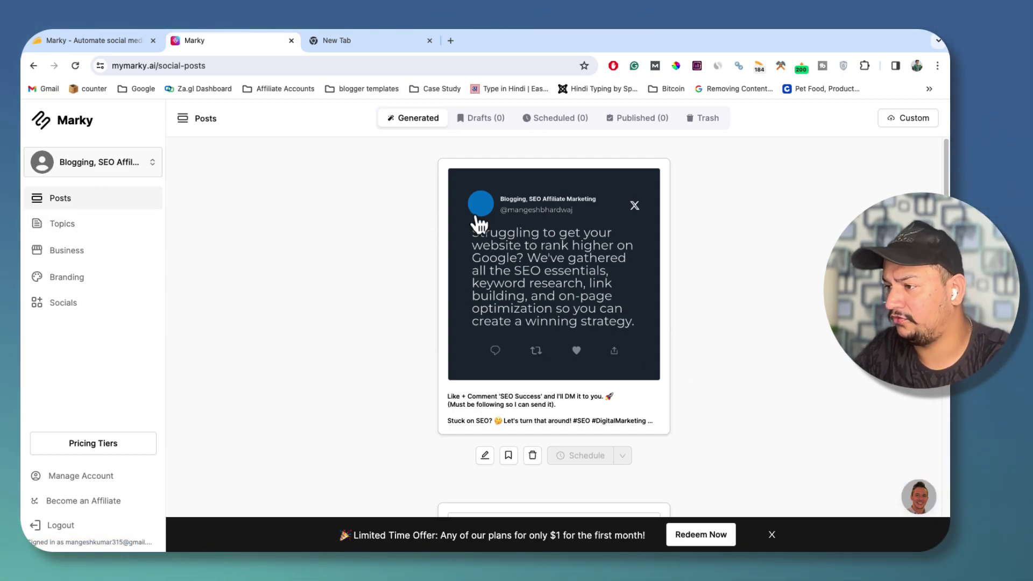
scroll(504, 292, down, 2)
click(539, 233)
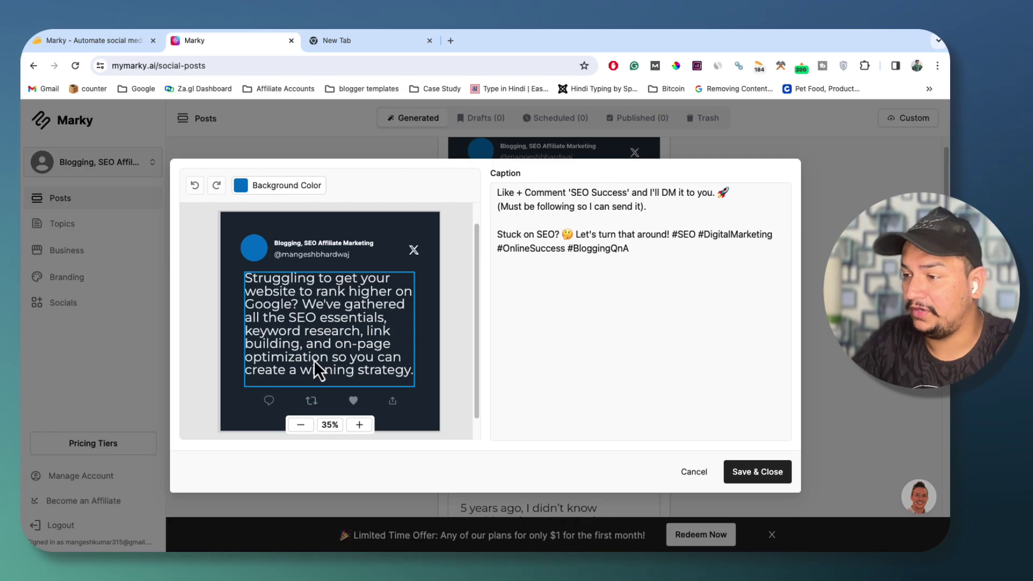
drag(494, 192, 689, 272)
click(691, 288)
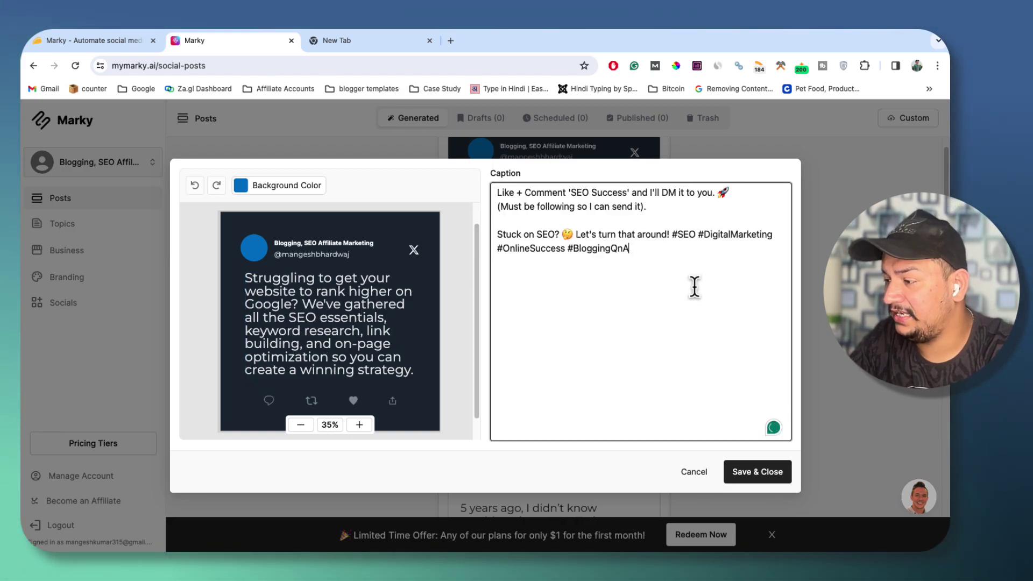
click(694, 471)
Inspect the quote post's caption in the editor and close it unsaved
scroll(593, 384, down, 5)
click(586, 316)
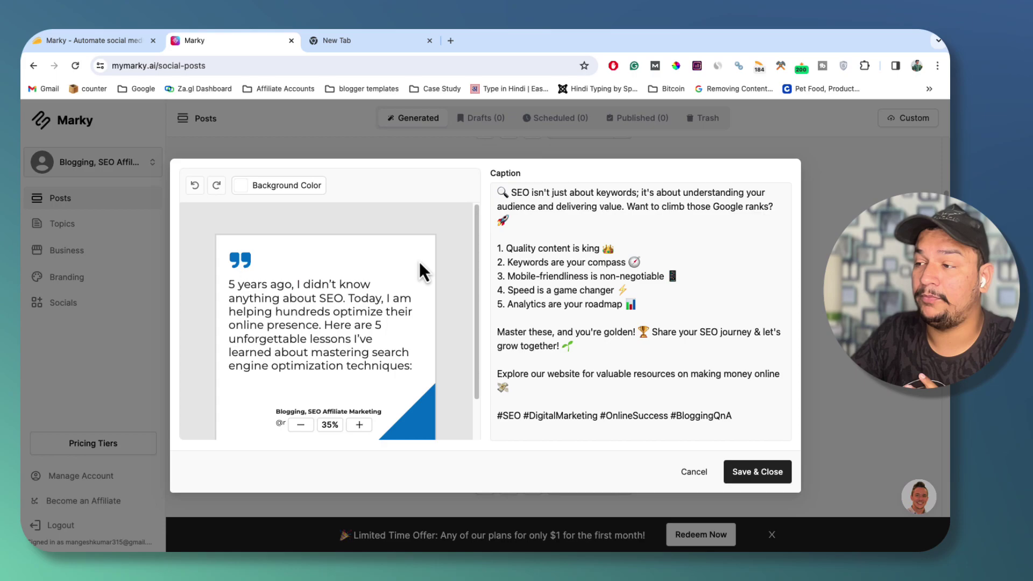
drag(498, 192, 717, 428)
click(717, 429)
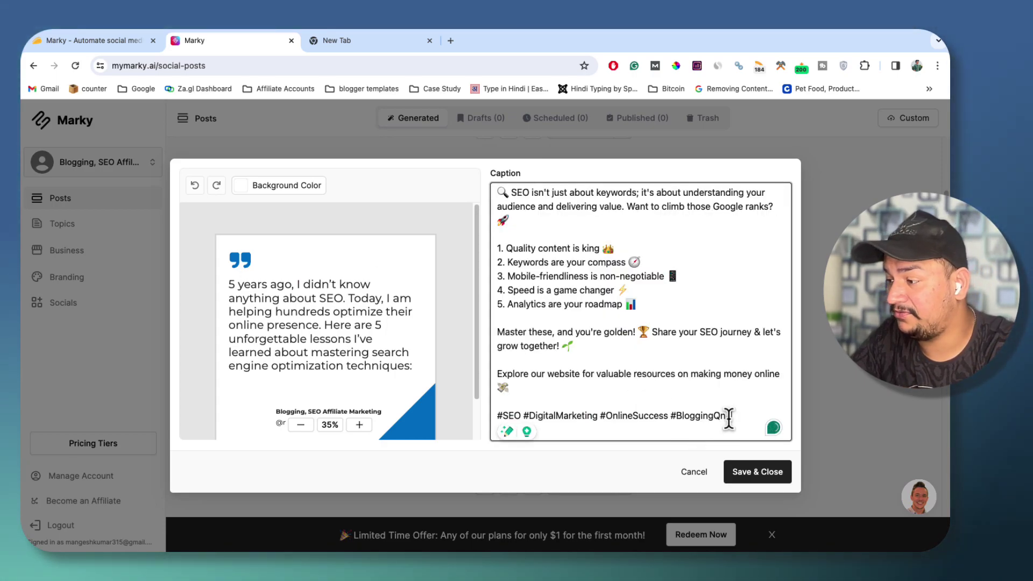
click(697, 473)
Close the limited-time offer banner and generate more posts into the feed
scroll(519, 274, down, 10)
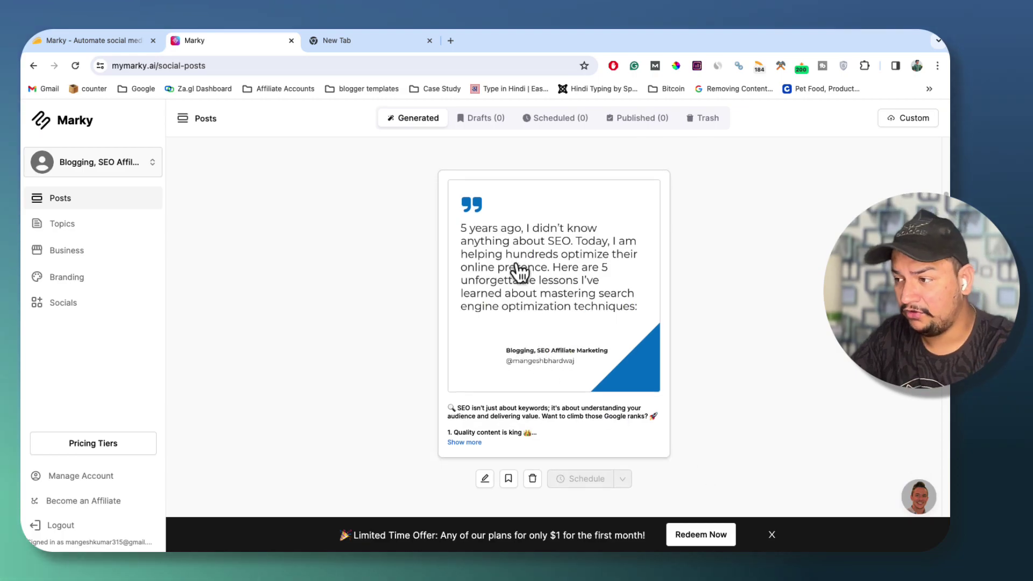
scroll(522, 304, down, 12)
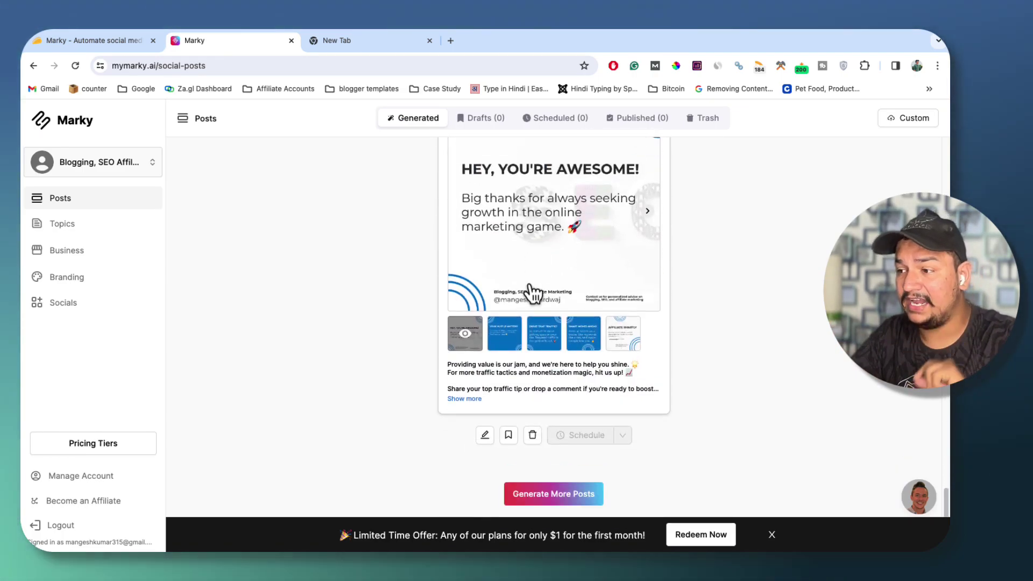
scroll(532, 293, up, 15)
scroll(534, 292, up, 10)
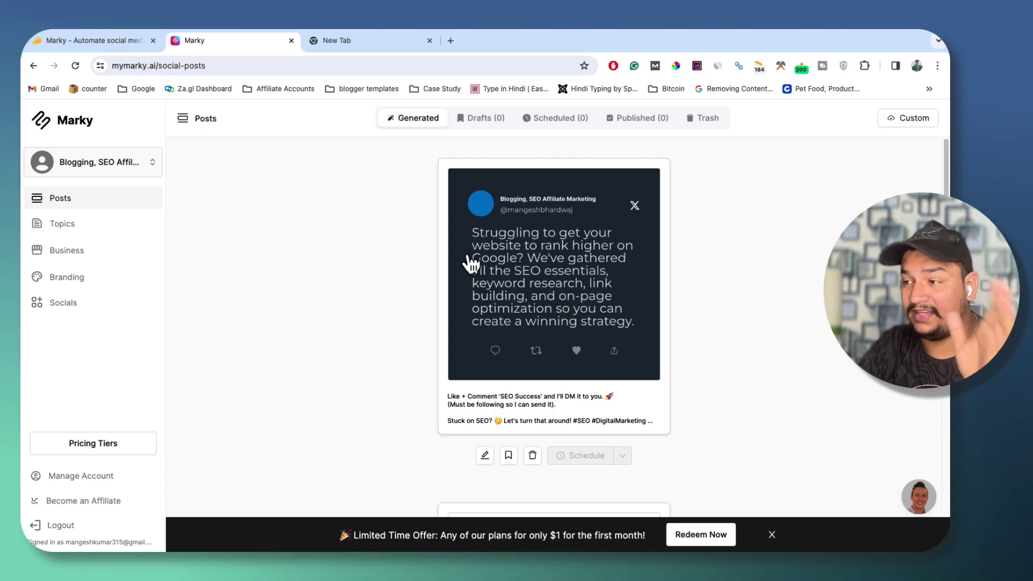
scroll(542, 378, down, 20)
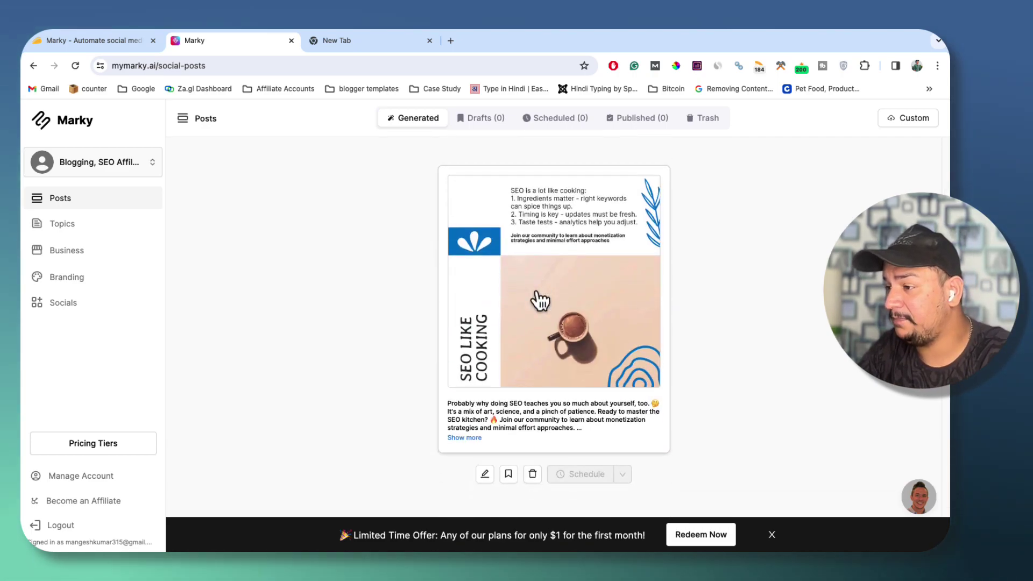
scroll(538, 300, down, 20)
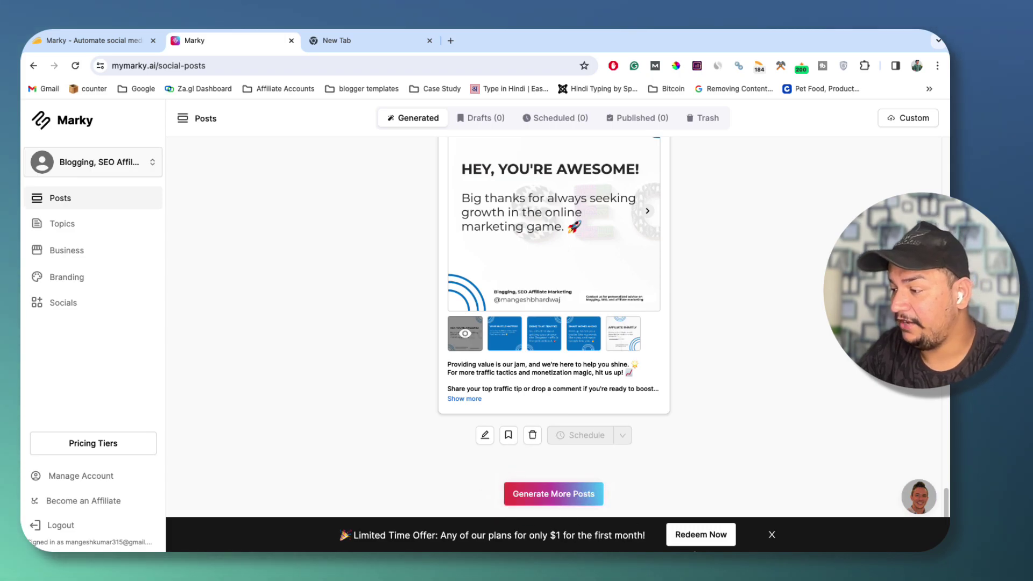
click(771, 534)
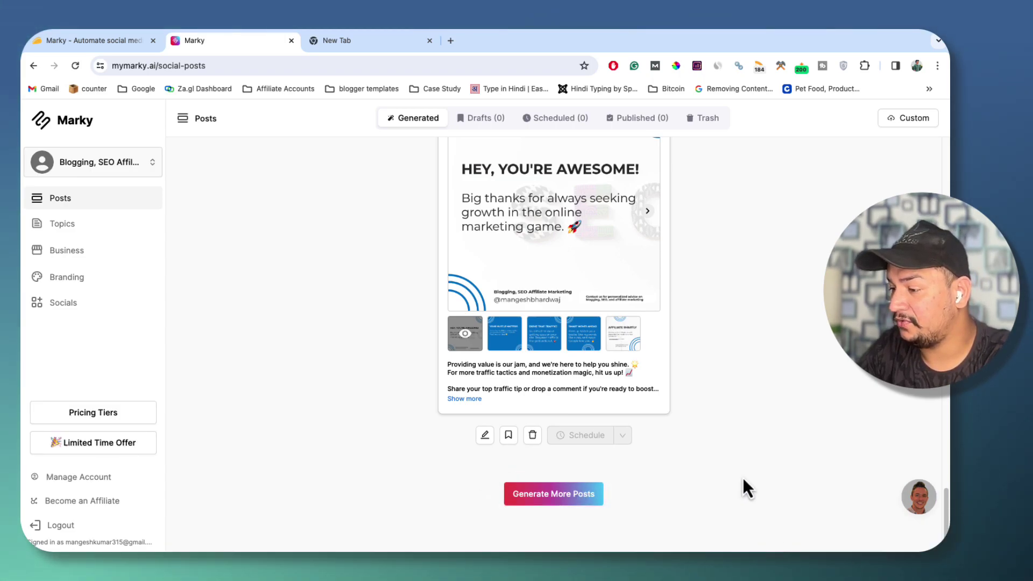
click(544, 495)
scroll(573, 334, down, 3)
scroll(572, 327, up, 10)
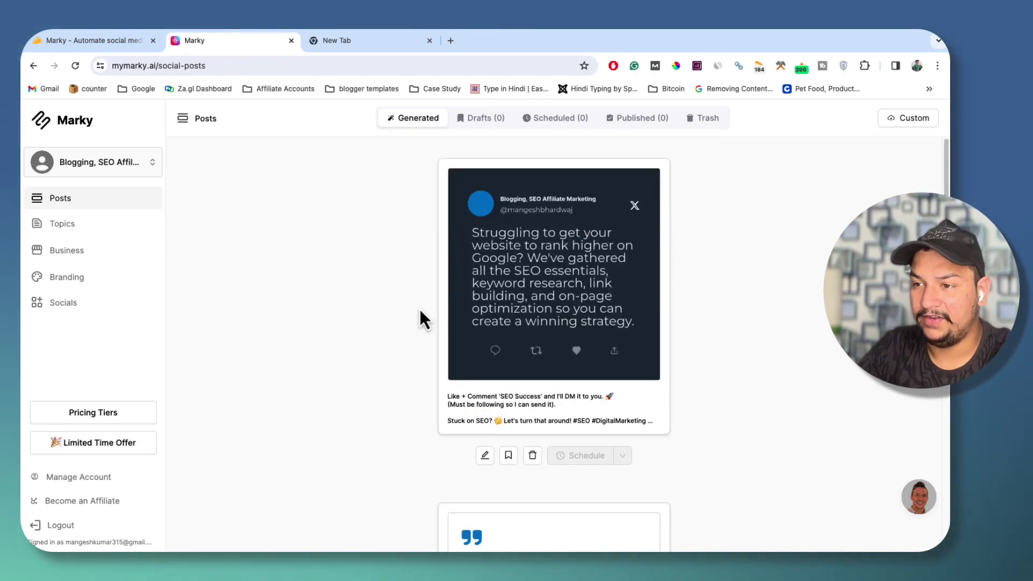
Go to Topics, review the ten enabled content topics, and bring up Add content topics
click(78, 231)
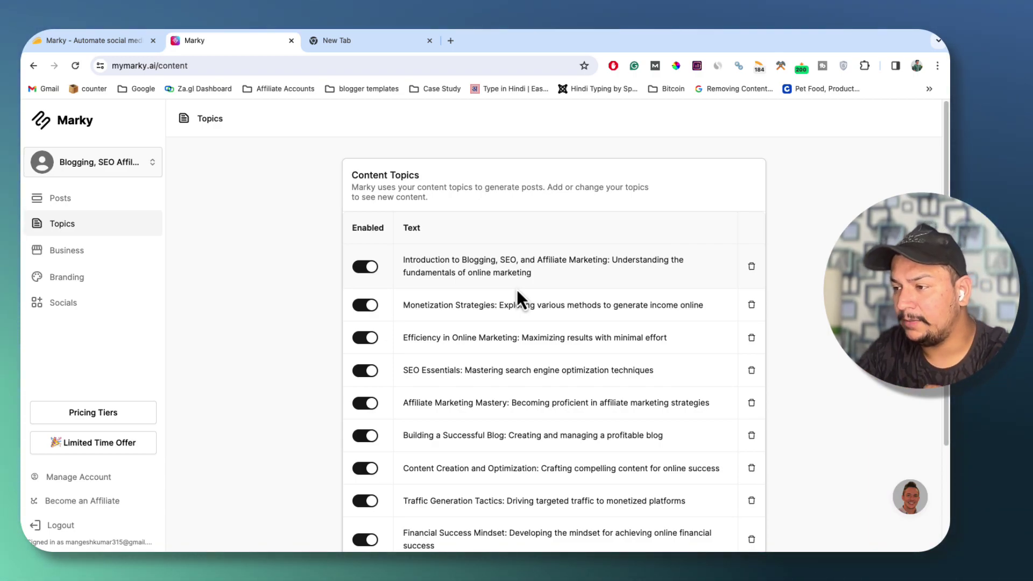
scroll(454, 293, down, 3)
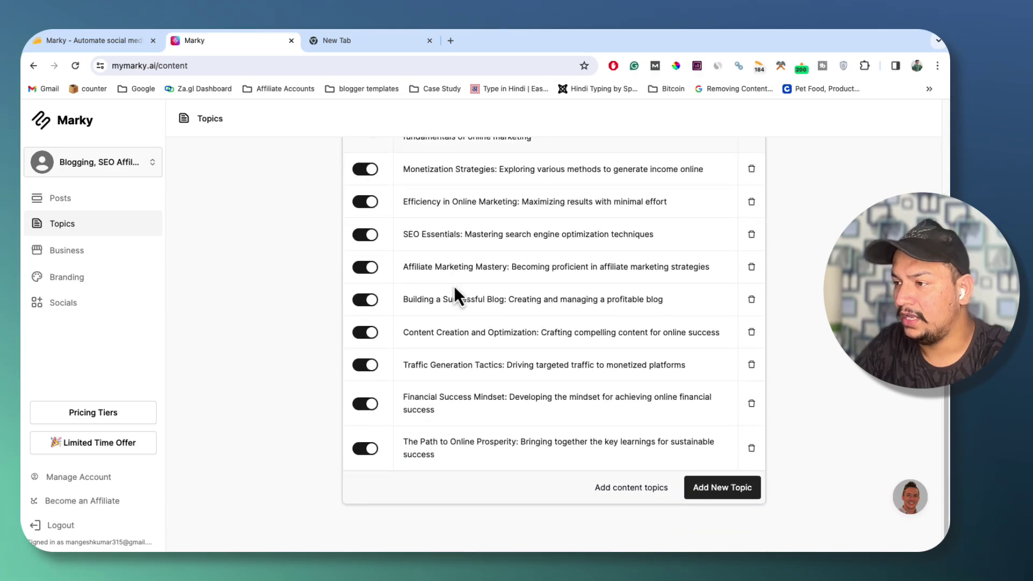
scroll(496, 245, up, 4)
scroll(495, 246, down, 4)
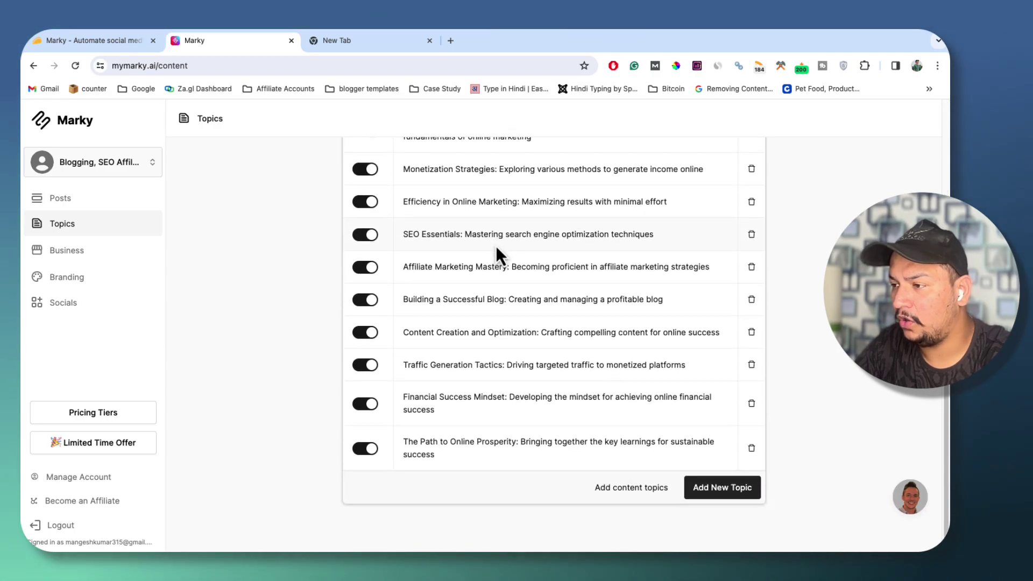
scroll(492, 334, up, 1)
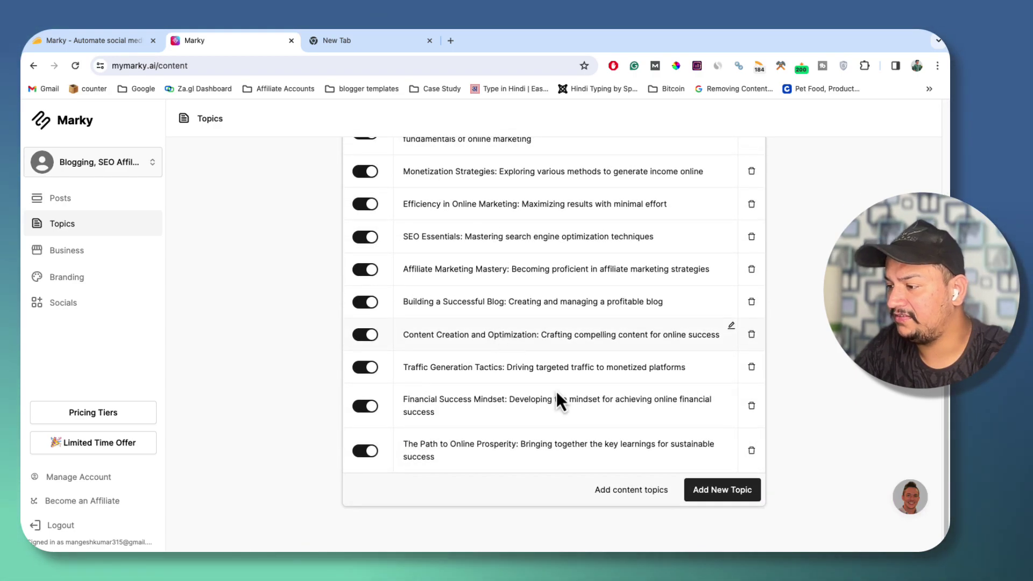
click(645, 490)
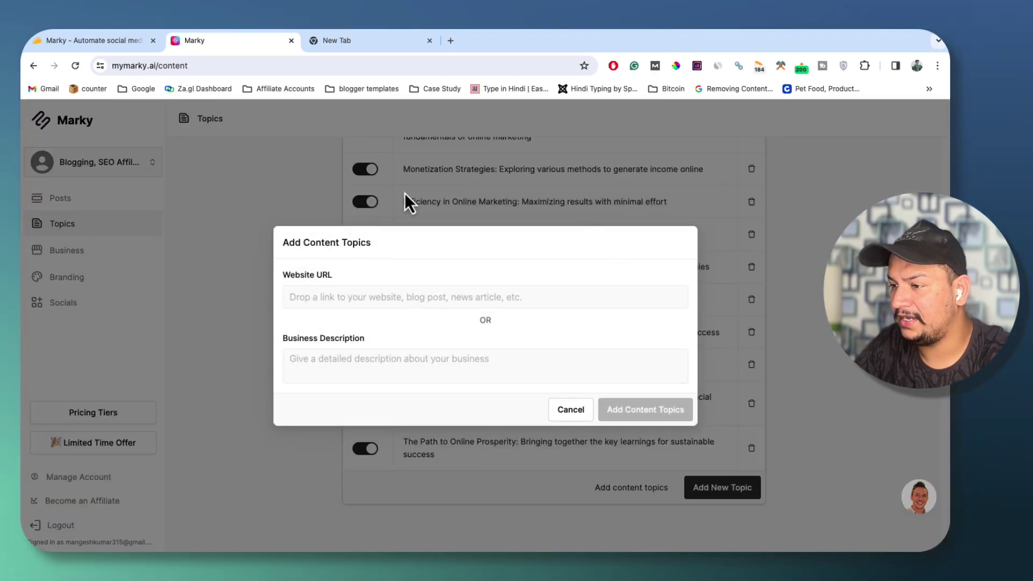
Copy the bloggingqna.com blog address from a new browser tab
click(297, 297)
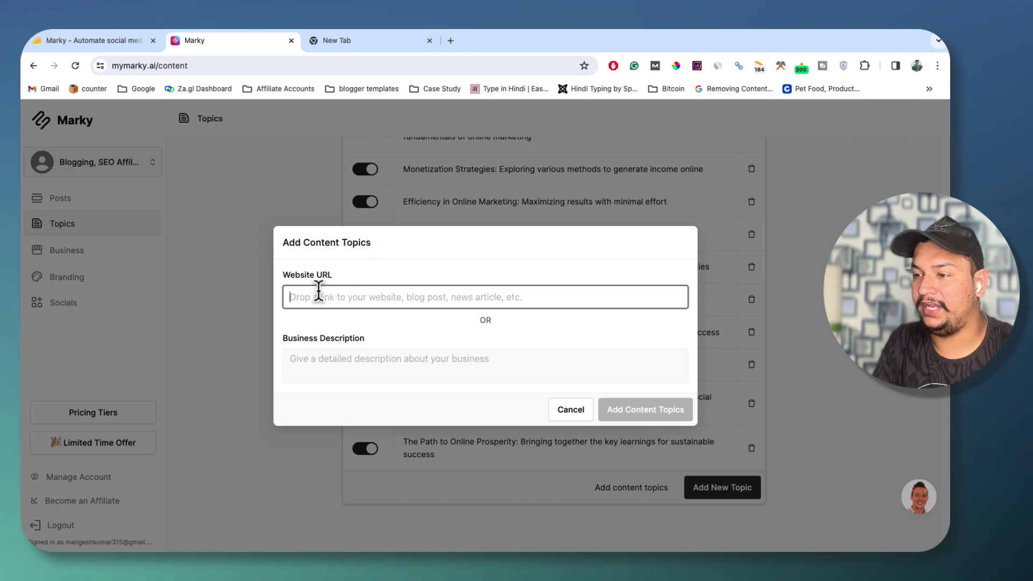
click(366, 44)
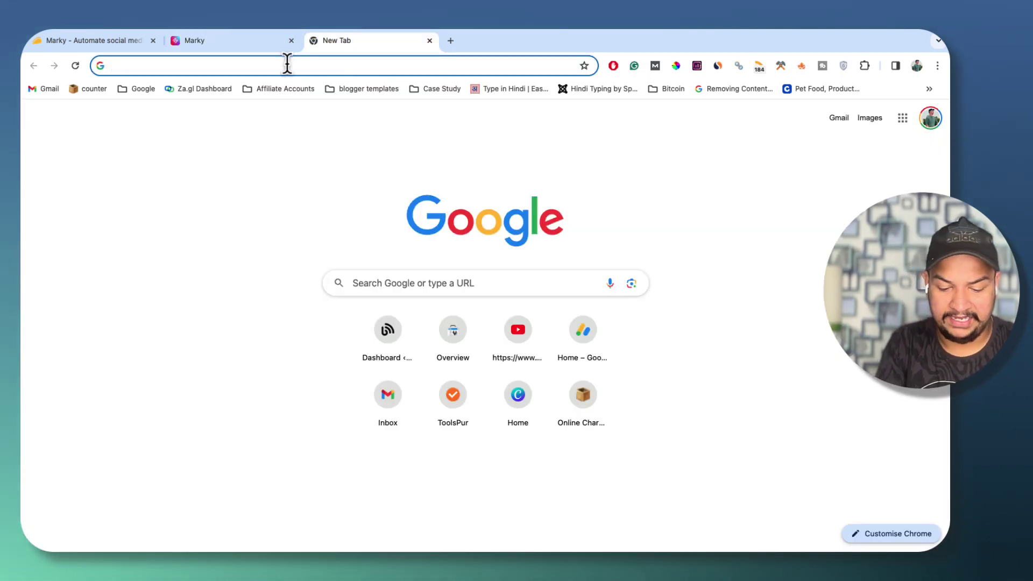
text(bloggingqna.com/tumsenahopayega)
key(super+a)
key(super+c)
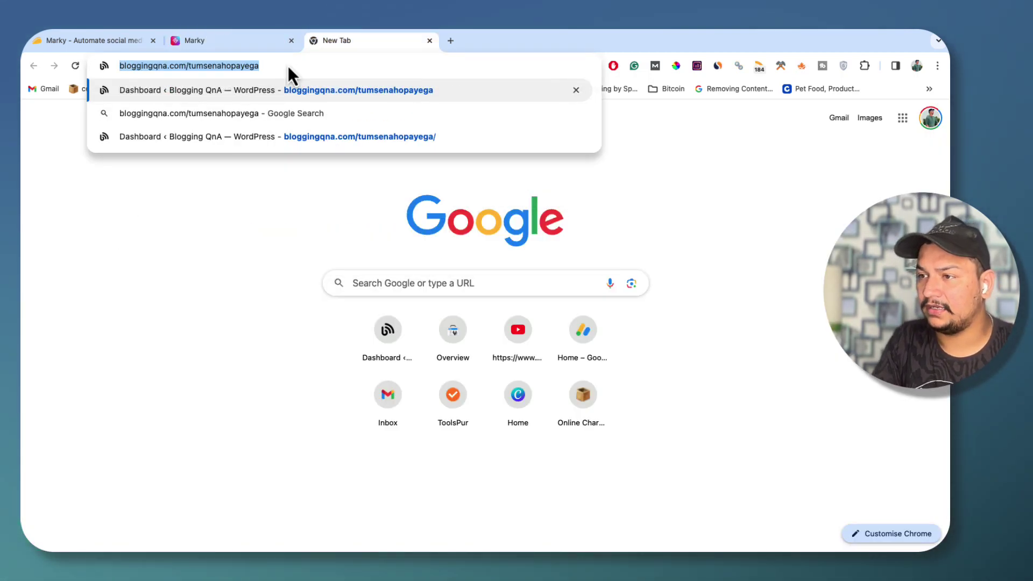
click(234, 226)
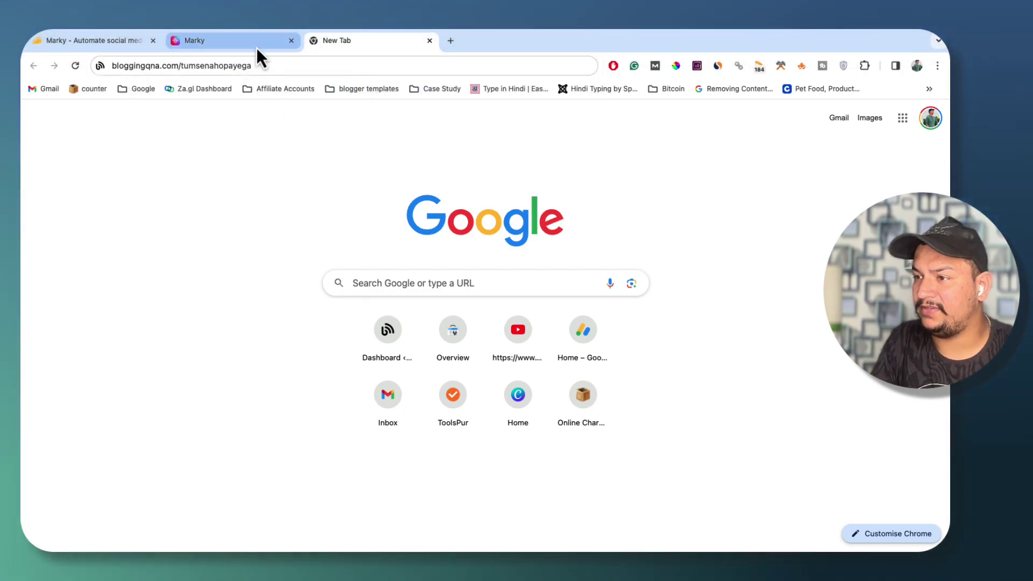
click(256, 48)
Paste it as the website URL, trimmed to bloggingqna.com, and generate topics from the entire site
click(373, 279)
key(super+v)
drag(392, 286, 504, 294)
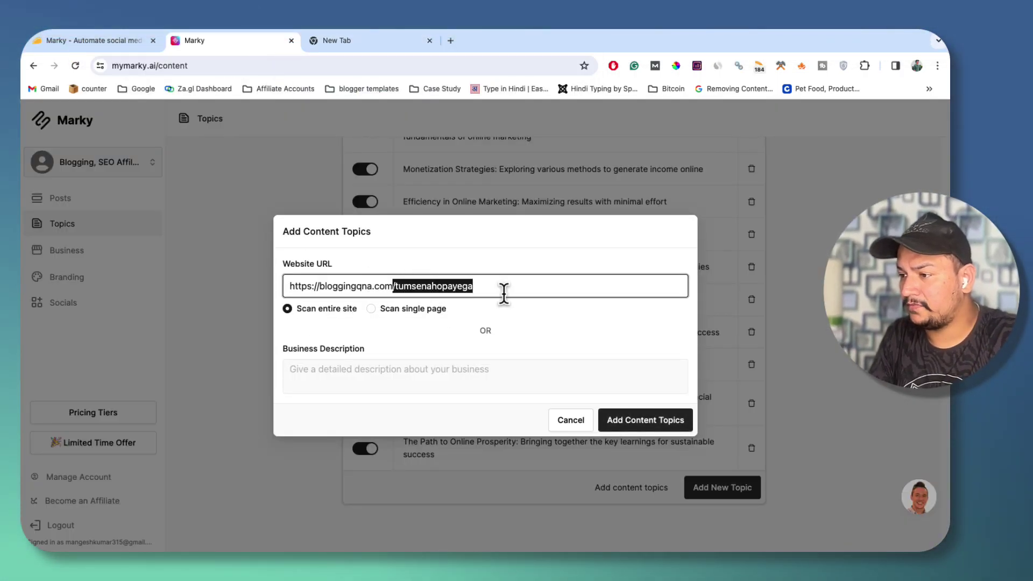
click(625, 423)
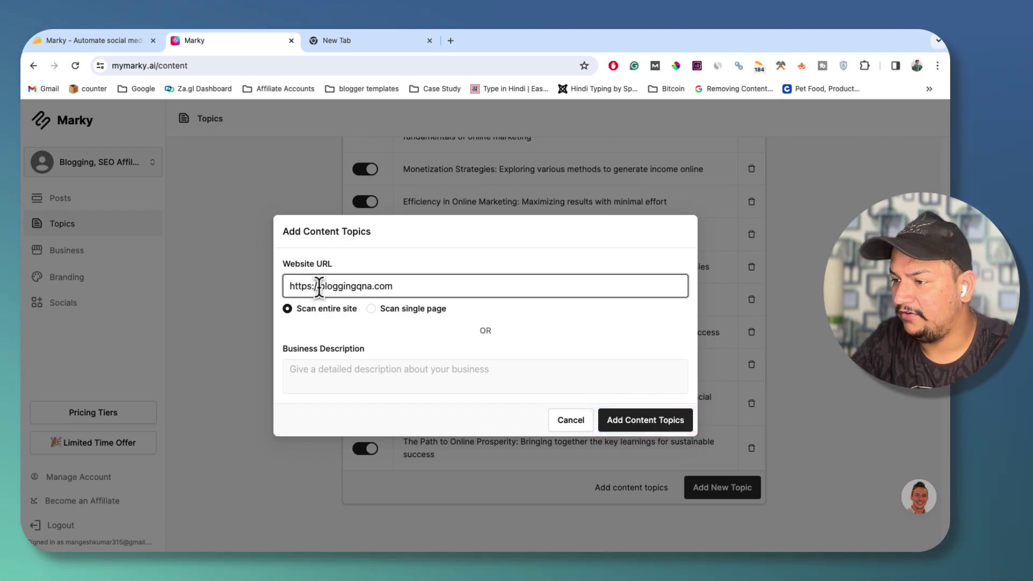
key(BackSpace)
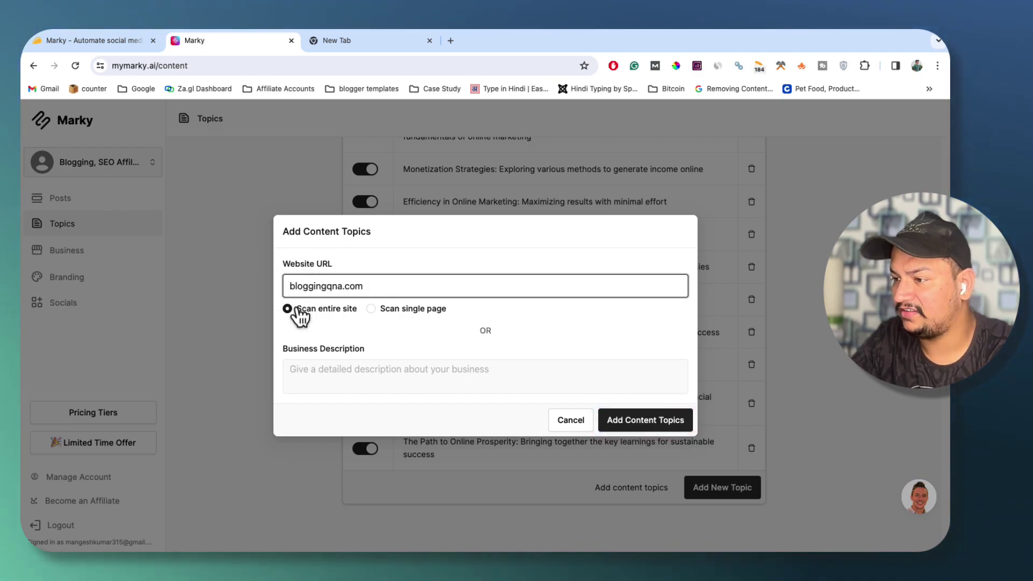
click(626, 421)
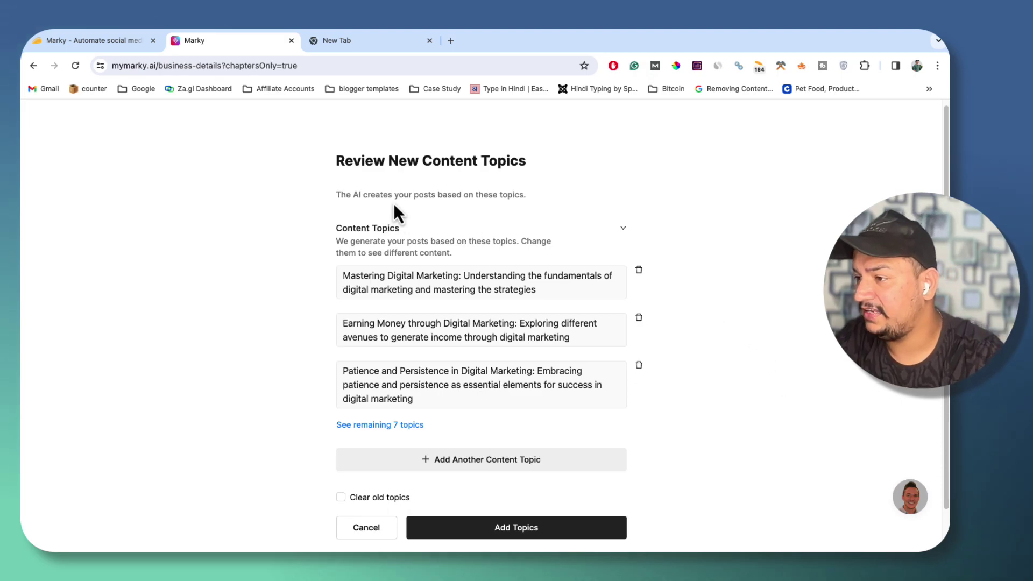
Review all ten generated digital marketing topics and add them while keeping the original ten topics
click(410, 295)
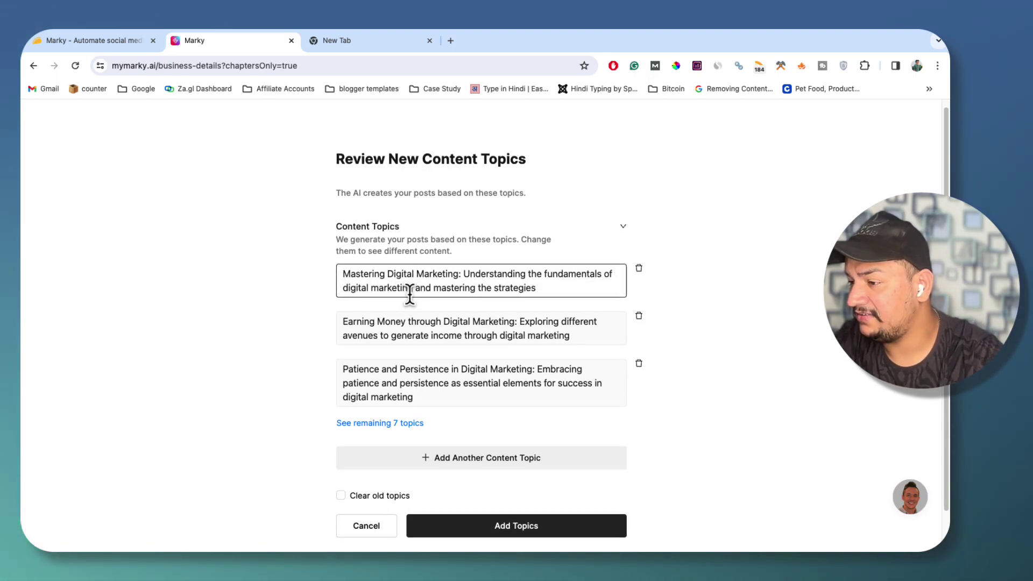
scroll(414, 301, down, 1)
click(430, 316)
click(433, 325)
click(403, 378)
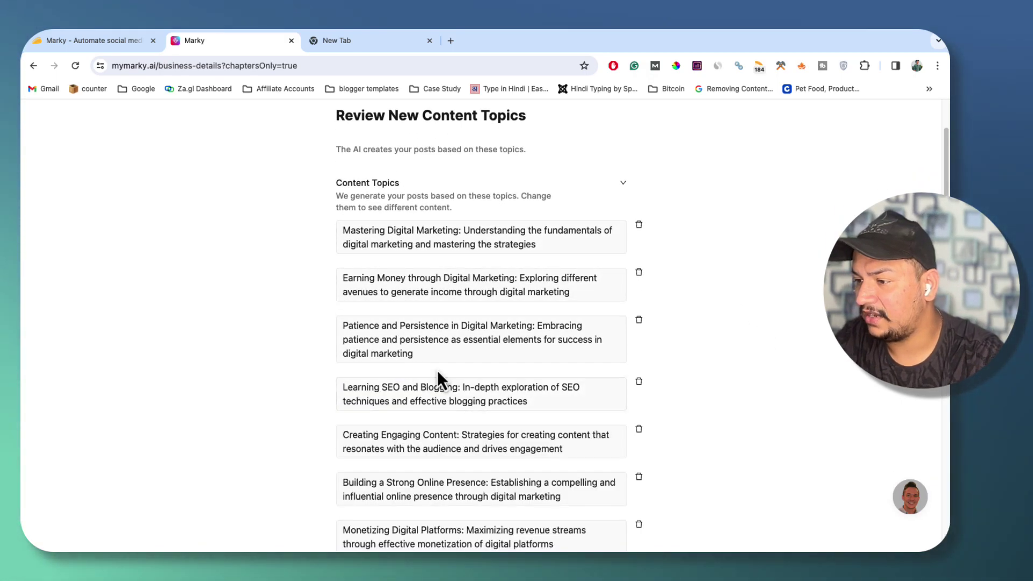
scroll(433, 357, down, 3)
scroll(429, 340, down, 5)
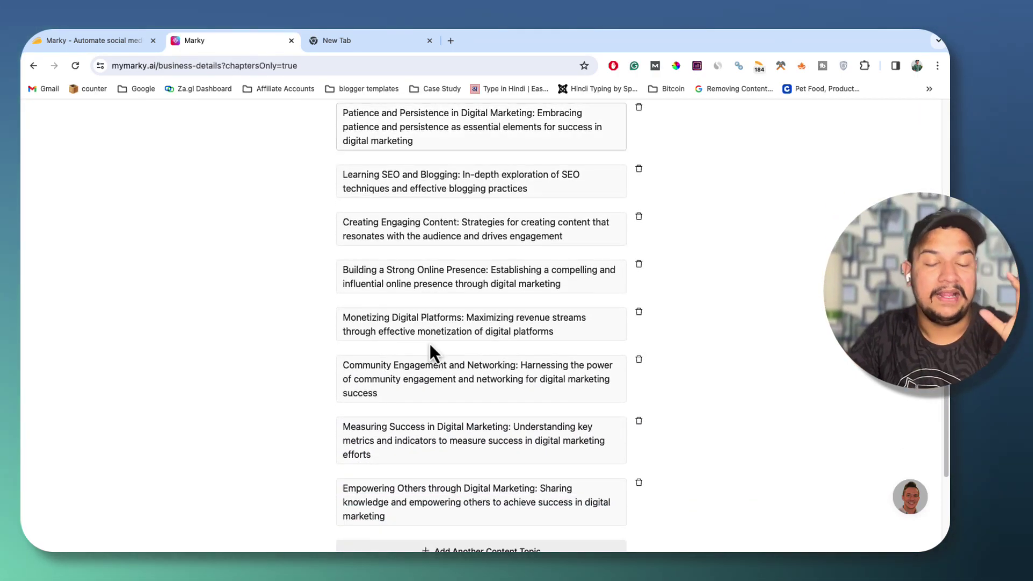
scroll(430, 347, down, 5)
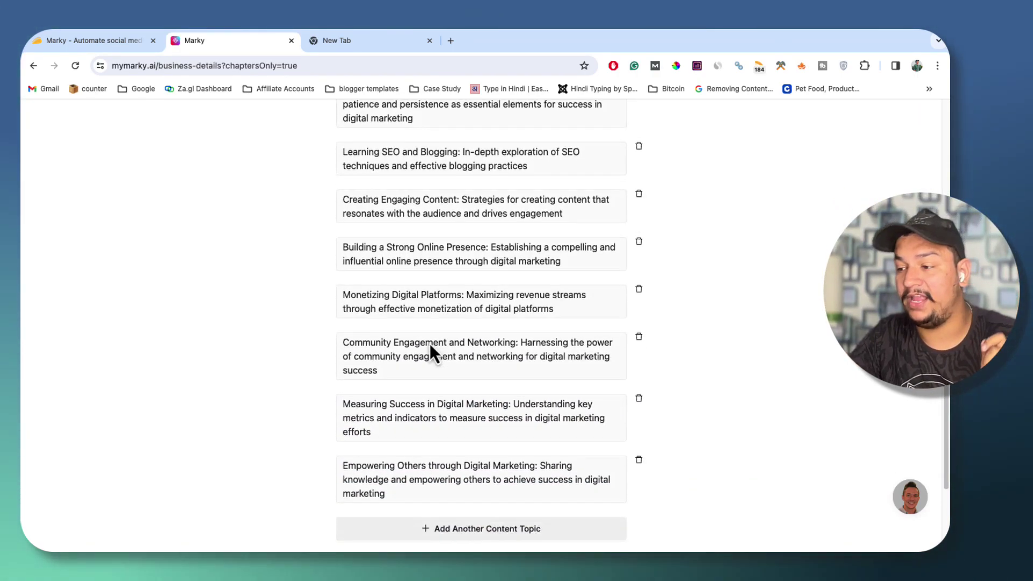
click(480, 485)
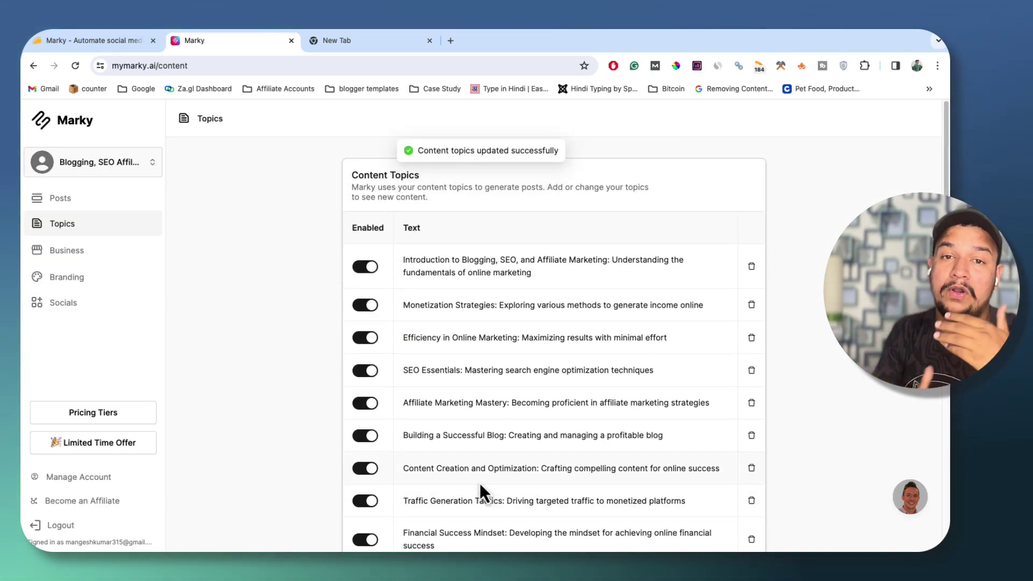
scroll(481, 453, down, 10)
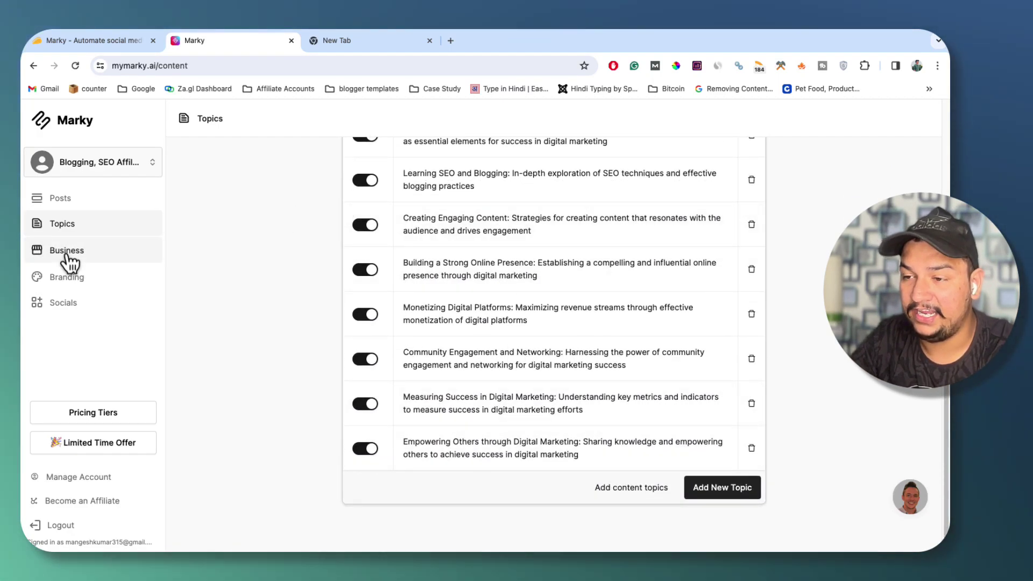
Read through the full business summary from its heading to the end
click(68, 262)
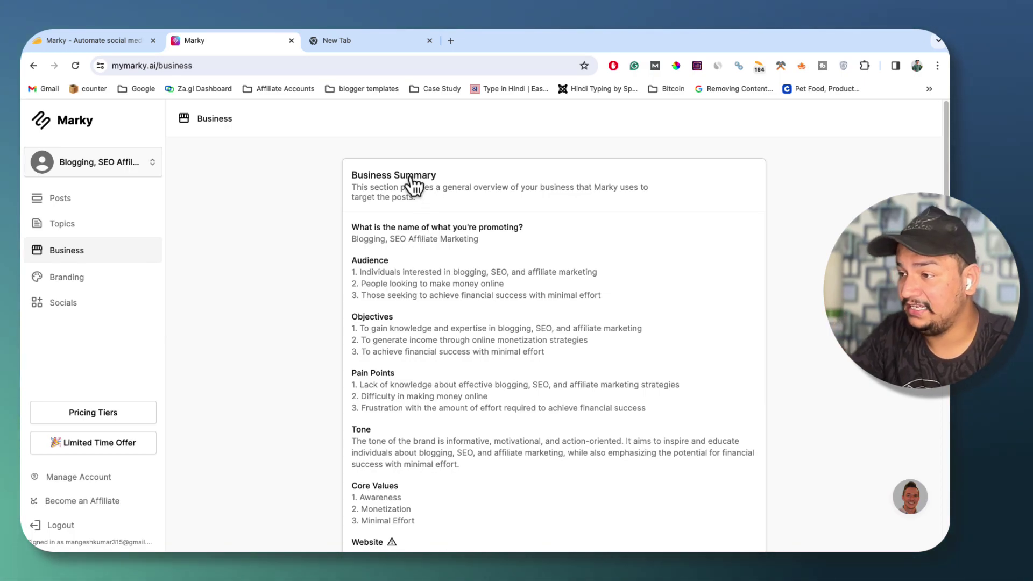
drag(350, 180, 404, 211)
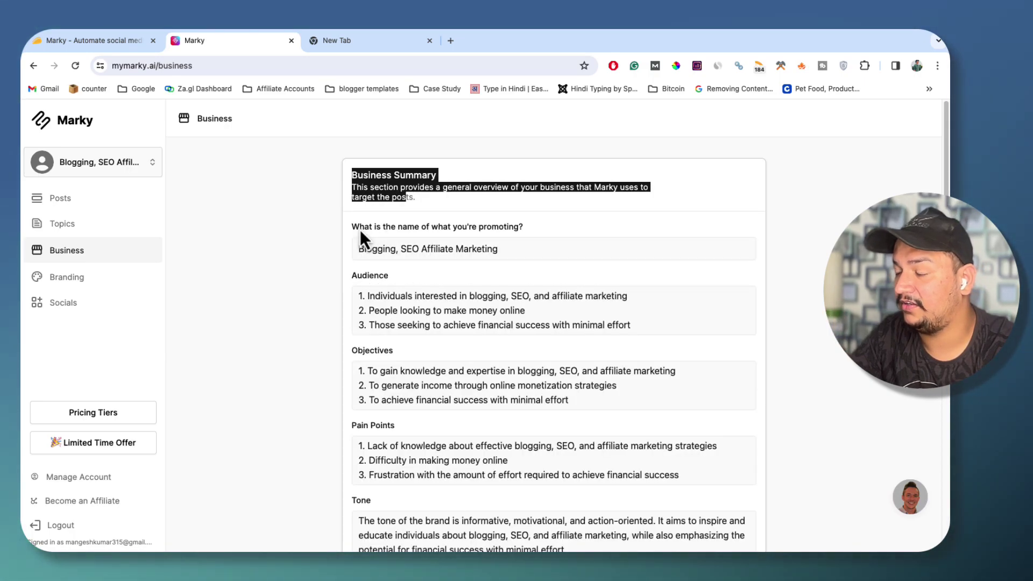
click(290, 221)
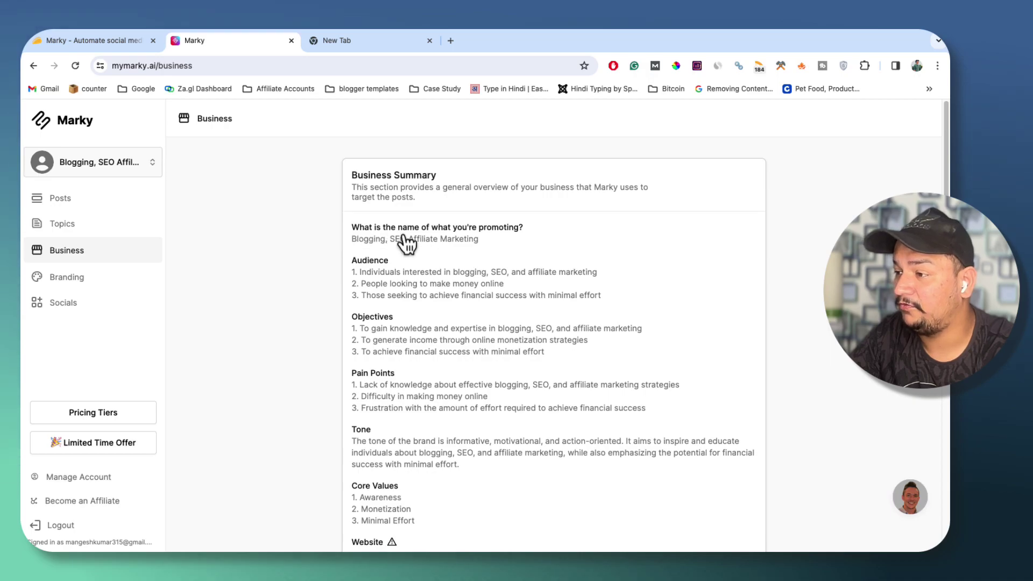
scroll(516, 250, down, 1)
scroll(404, 280, down, 2)
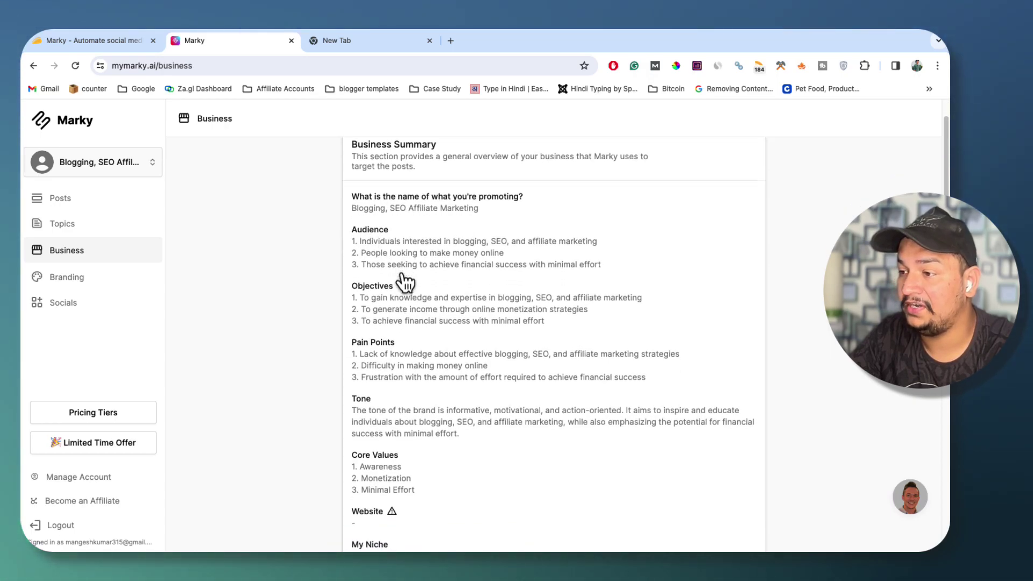
scroll(403, 282, down, 3)
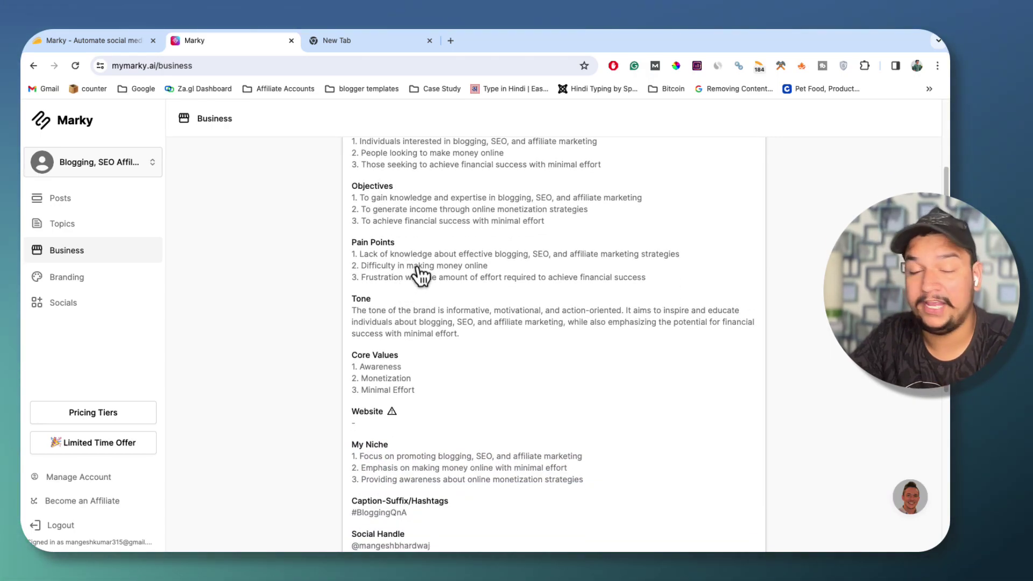
scroll(411, 349, down, 1)
scroll(412, 355, down, 4)
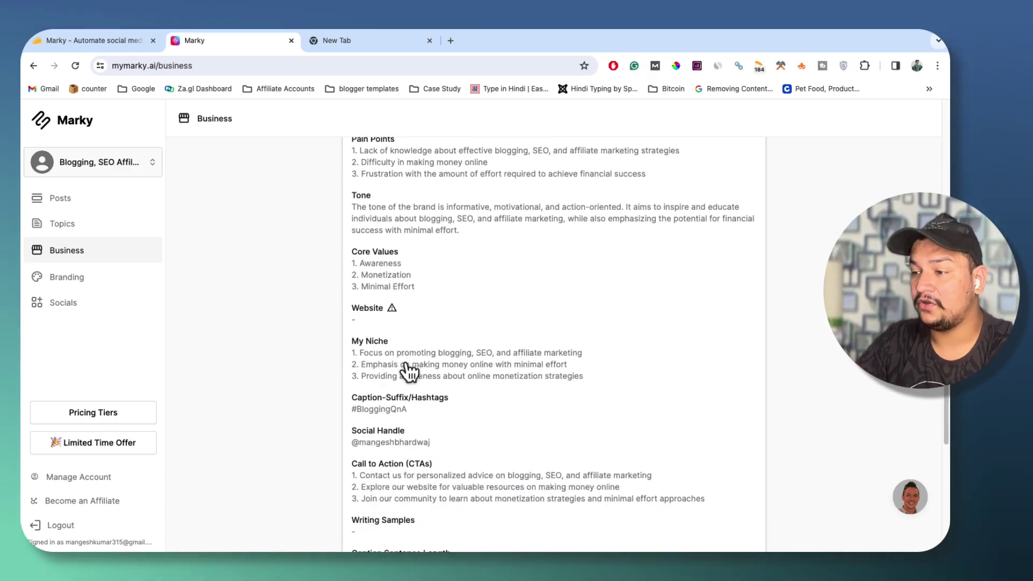
scroll(462, 220, down, 5)
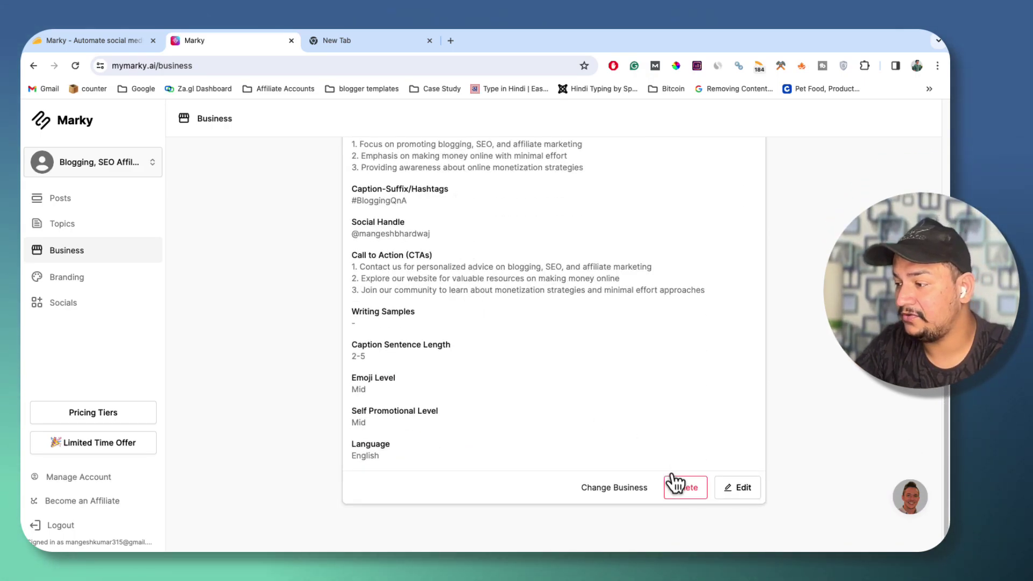
Browse the branding themes, then bring up the Socials page with the publishing schedule
click(103, 277)
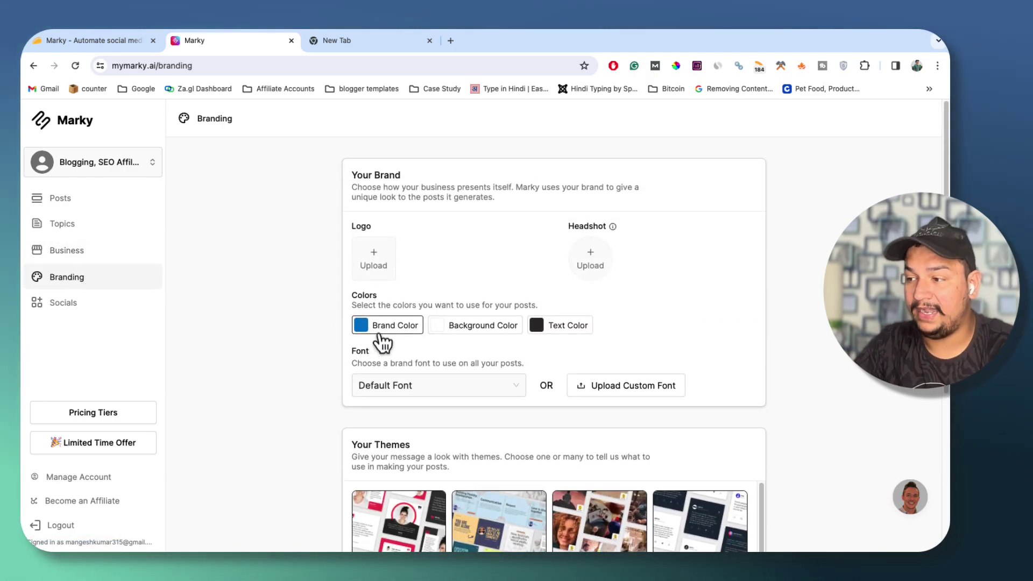
scroll(491, 338, down, 4)
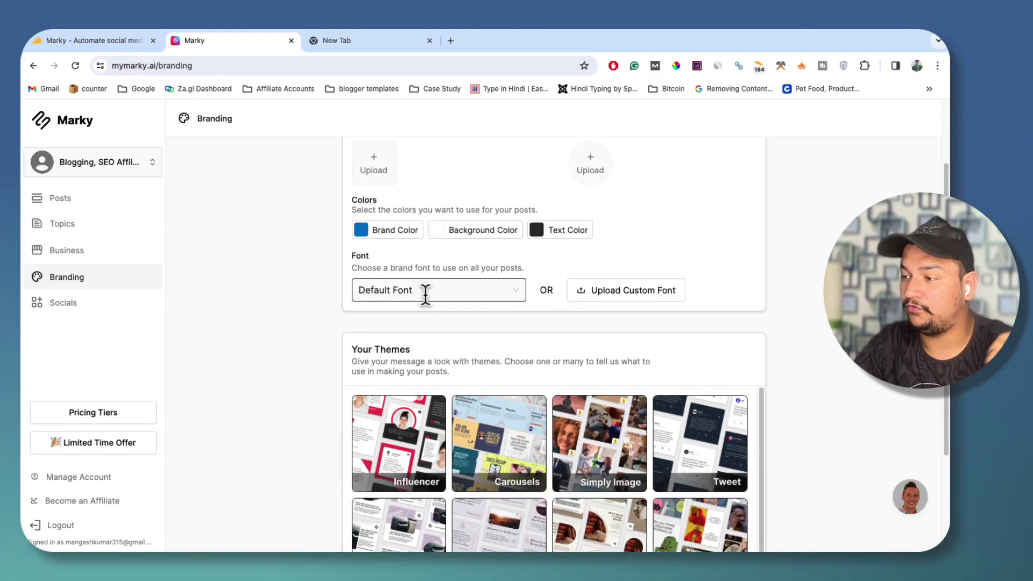
scroll(446, 377, down, 1)
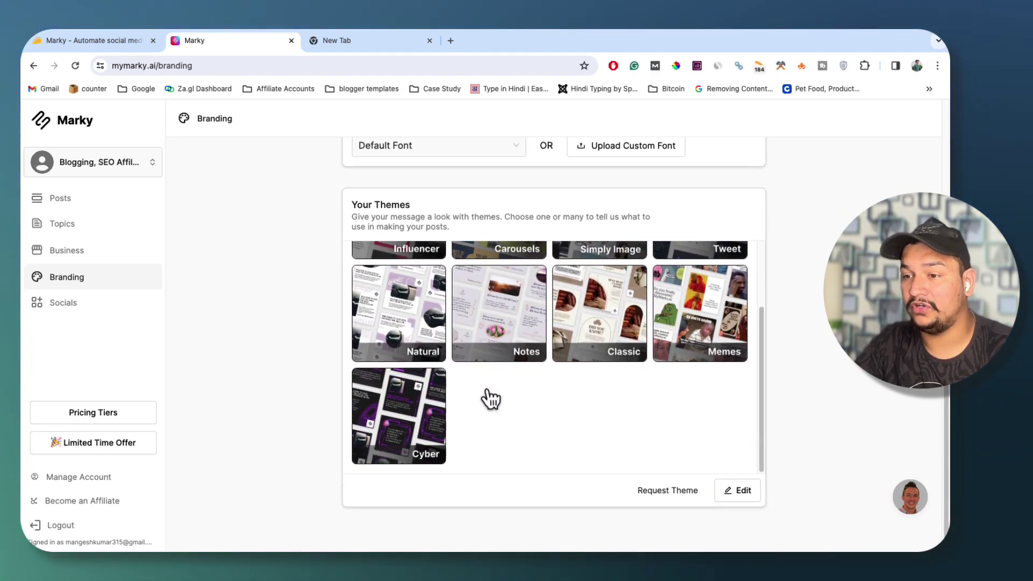
click(41, 305)
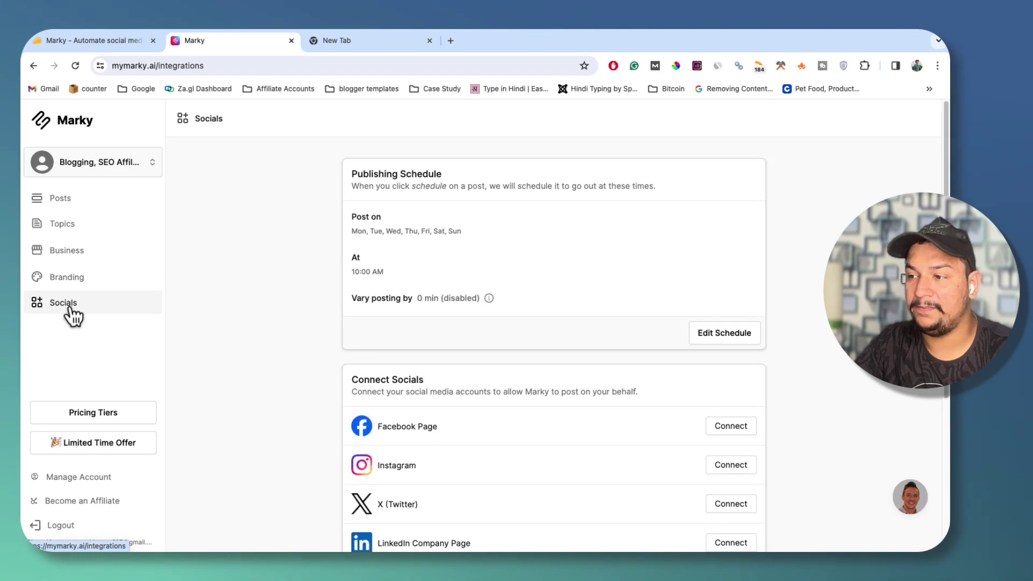
Look over the Socials page's daily 10:00 AM schedule and the unconnected Facebook, Instagram, X and LinkedIn accounts
scroll(429, 328, down, 3)
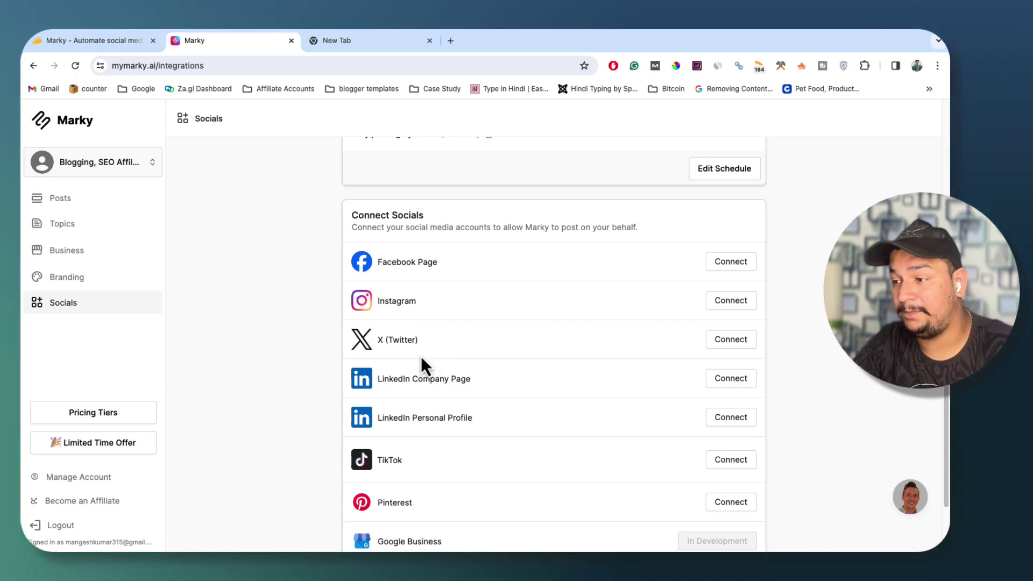
scroll(420, 356, down, 1)
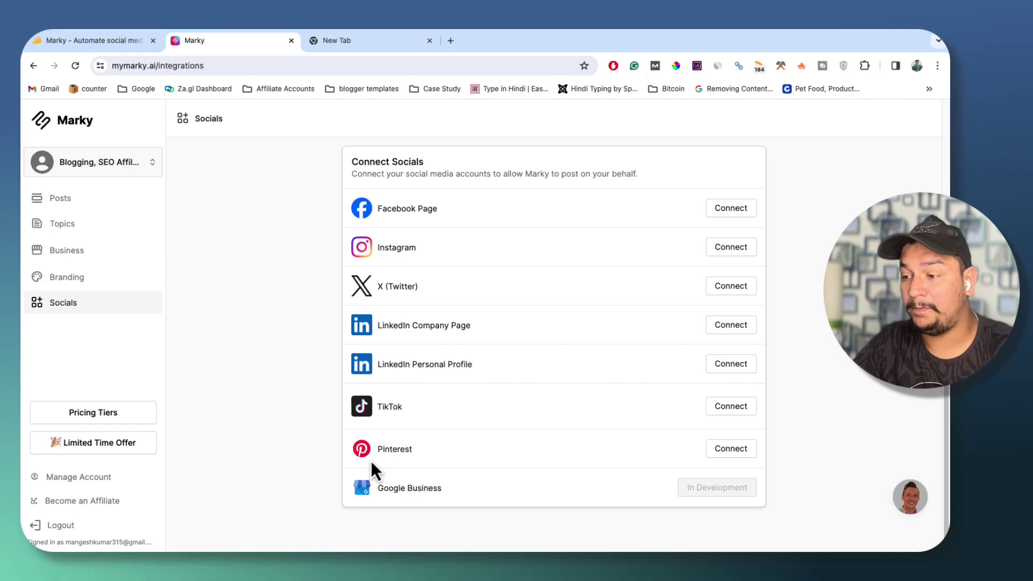
scroll(329, 355, up, 4)
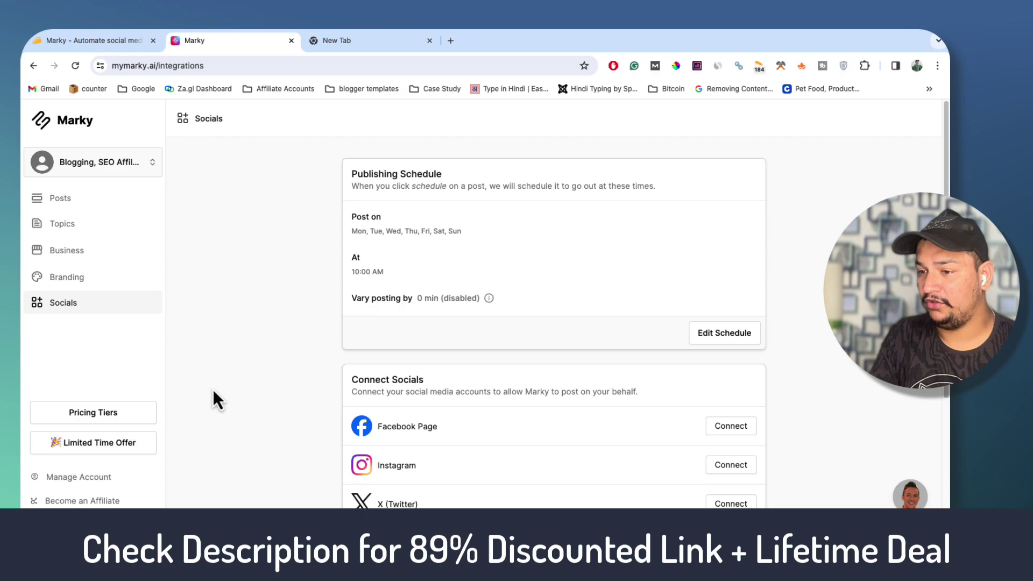
Return to the AppSumo Marky lifetime deal page and scroll down to its overview
click(114, 47)
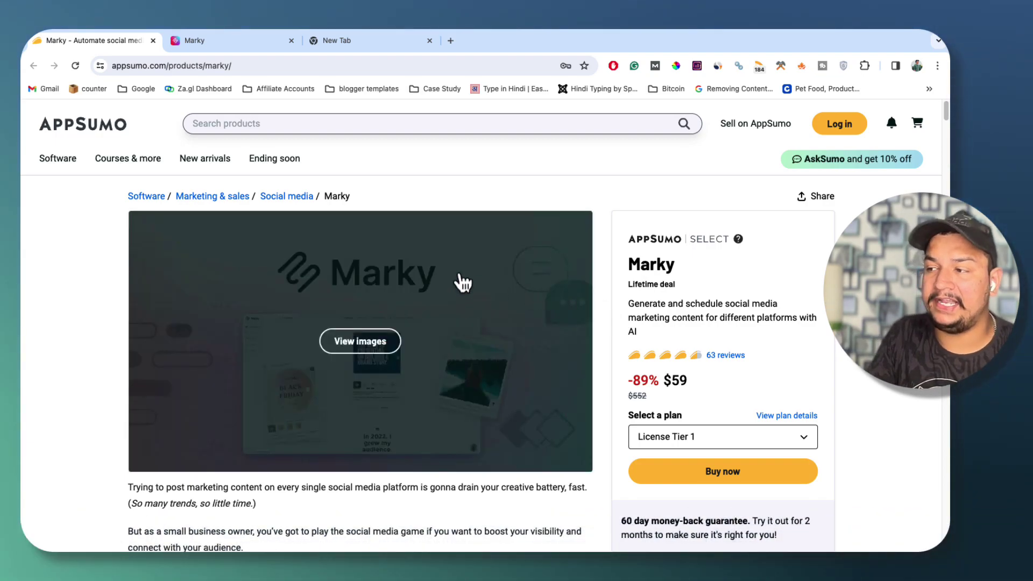
scroll(652, 304, down, 2)
scroll(528, 372, down, 15)
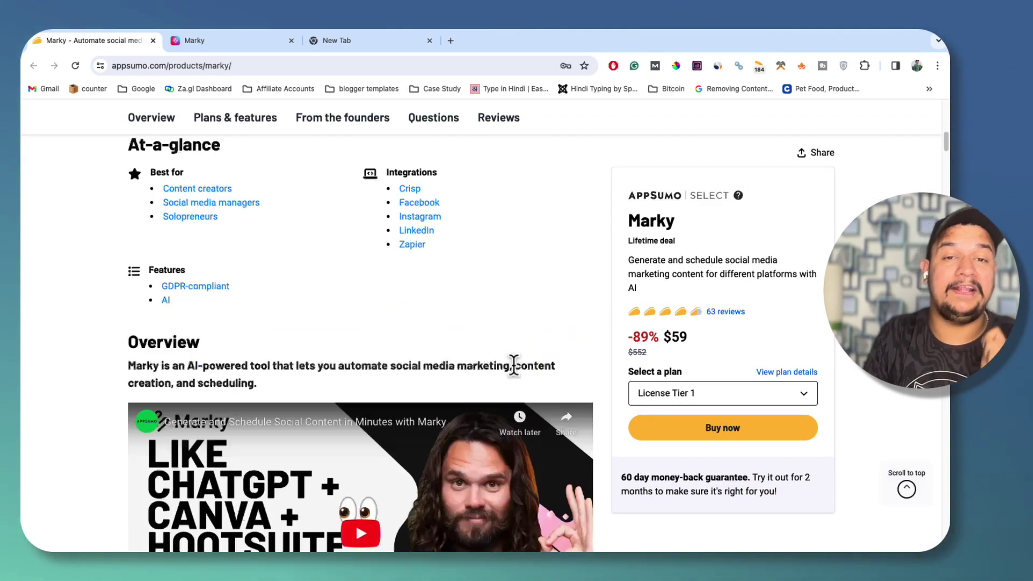